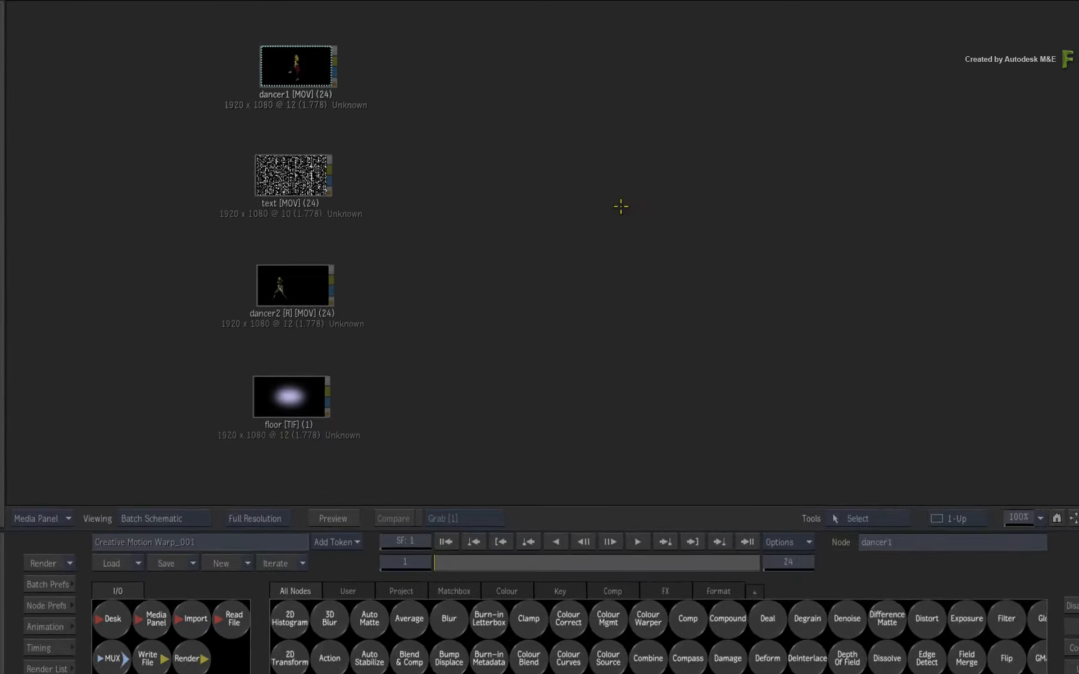
Step: Inspect the dancer1, text, dancer2 and floor source clips, viewing dancer1 and text full-frame
drag(611, 29, 214, 667)
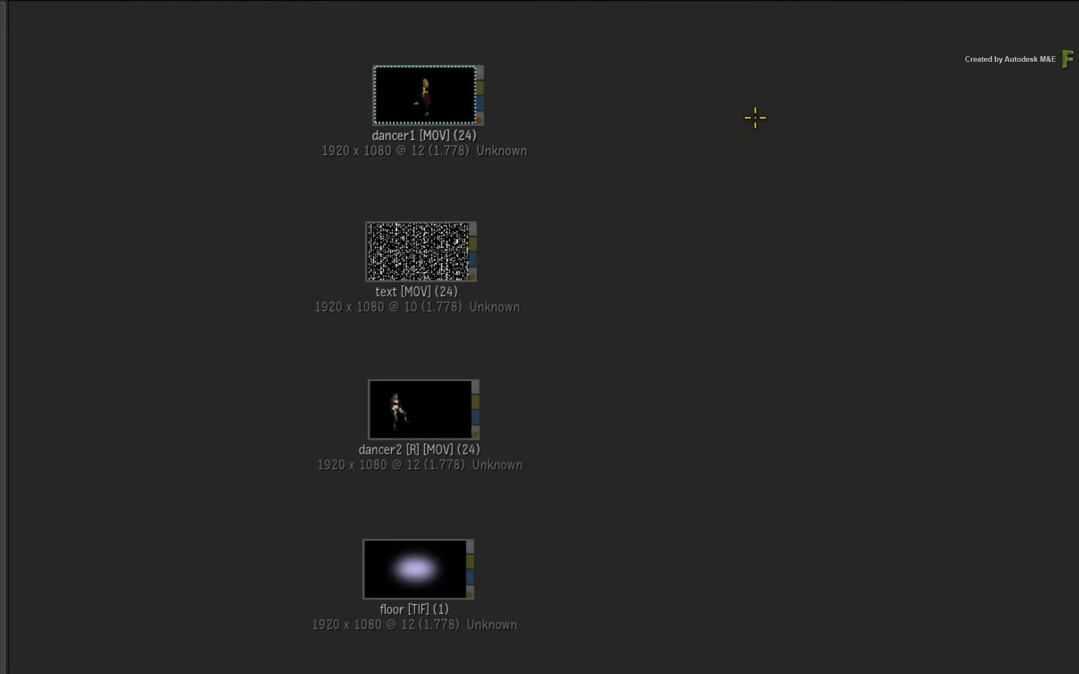
click(453, 90)
click(423, 429)
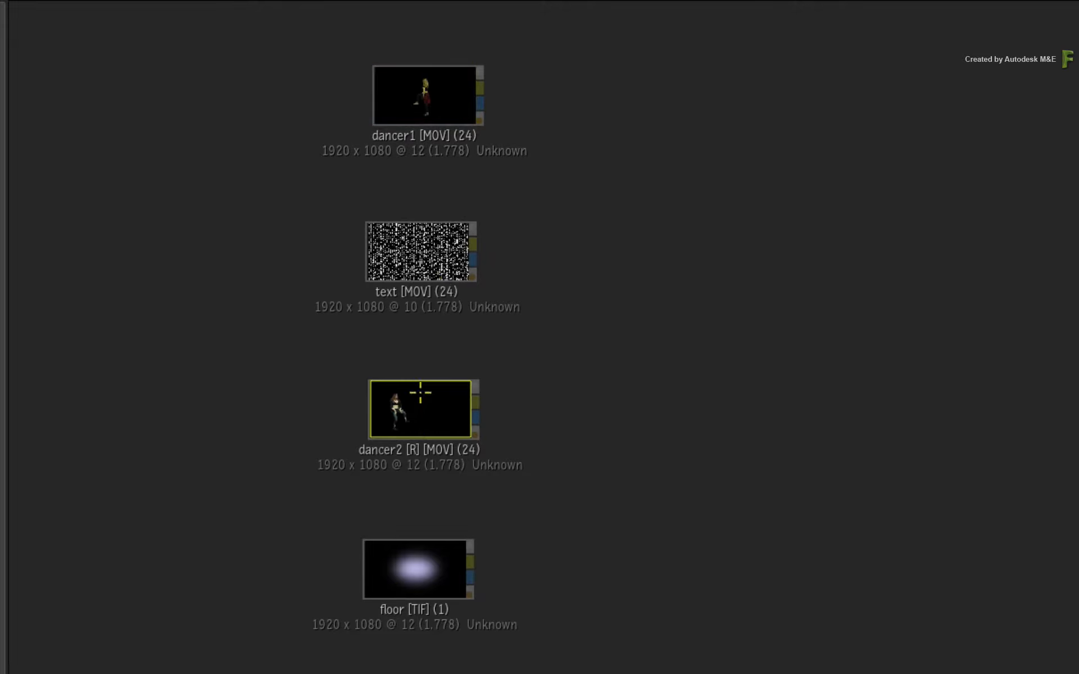
click(428, 245)
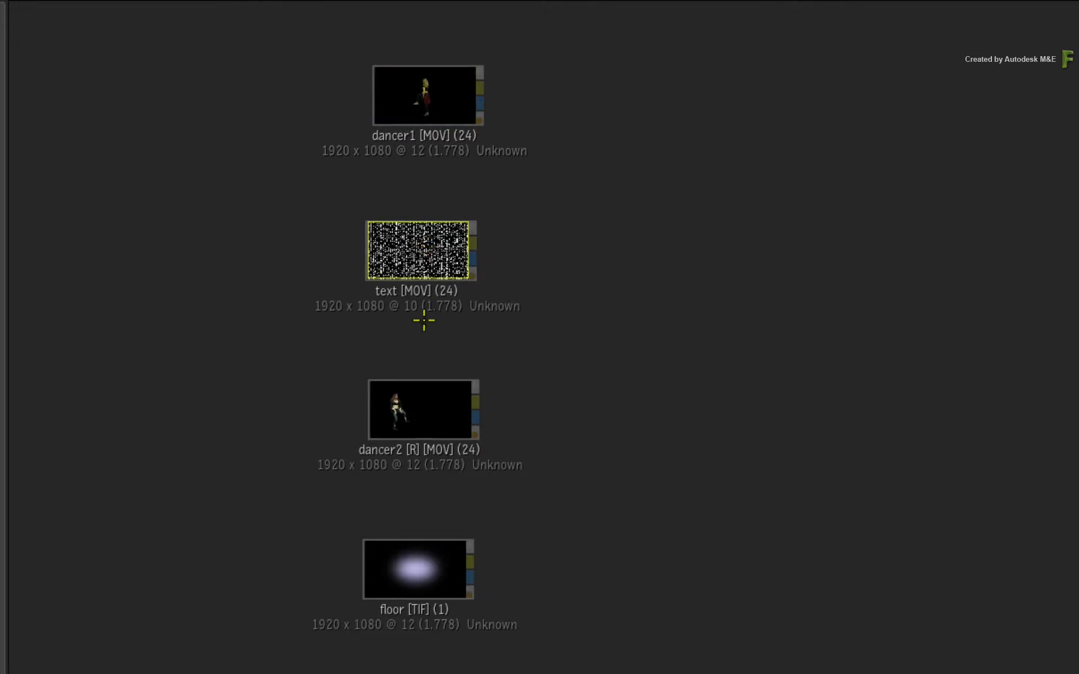
drag(431, 558, 430, 555)
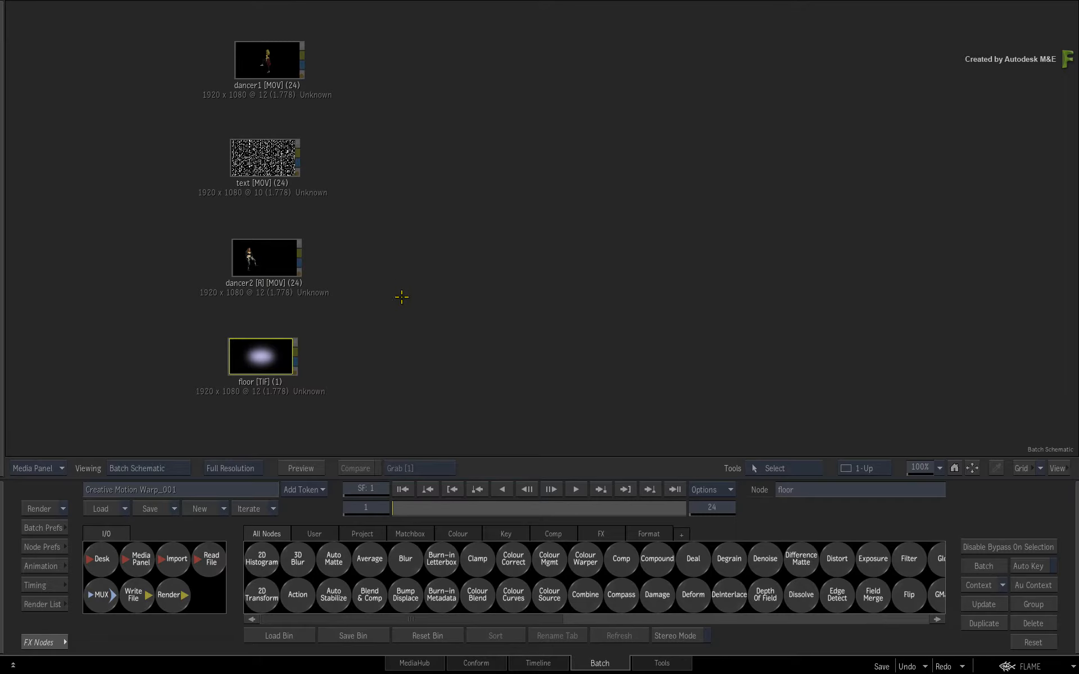
click(406, 315)
double_click(262, 59)
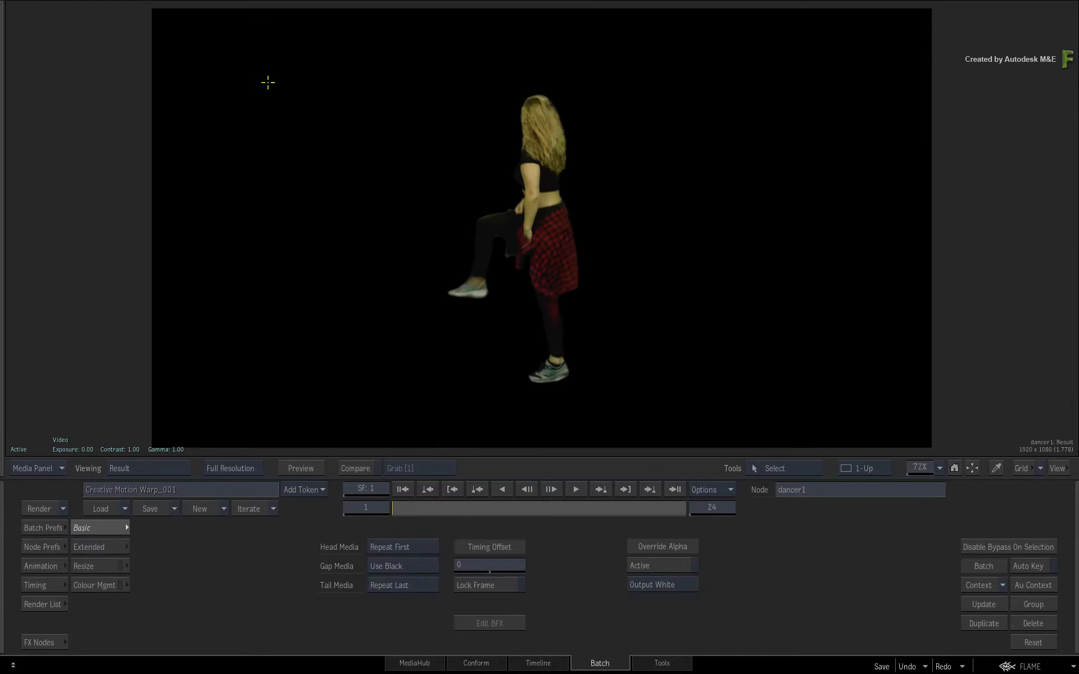
key(Escape)
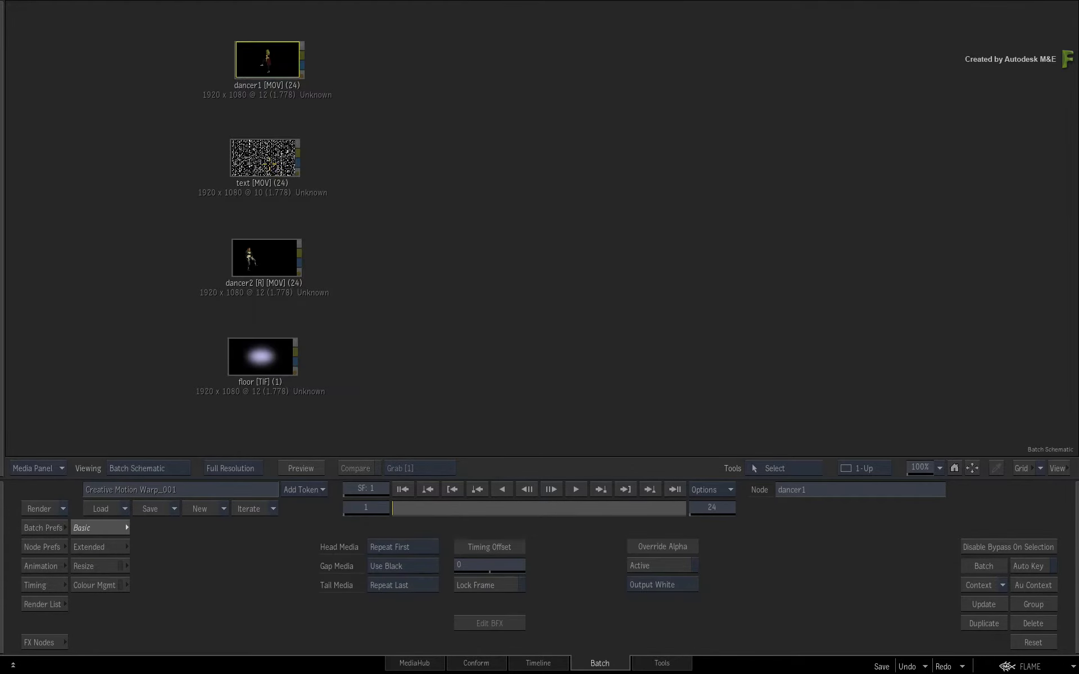
double_click(269, 162)
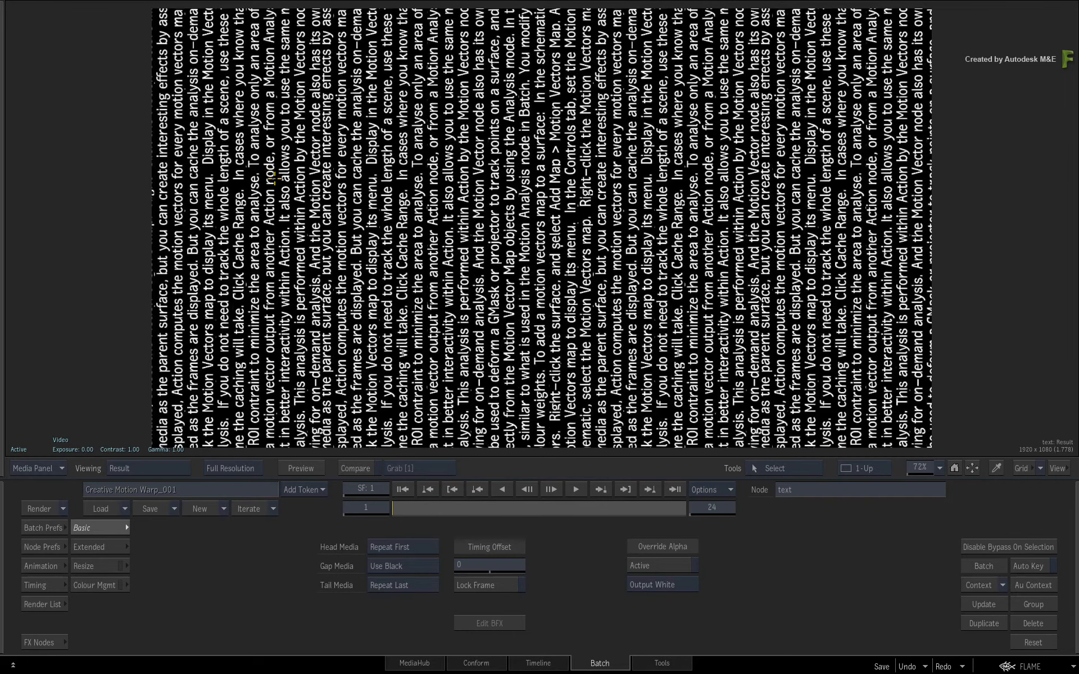
key(Escape)
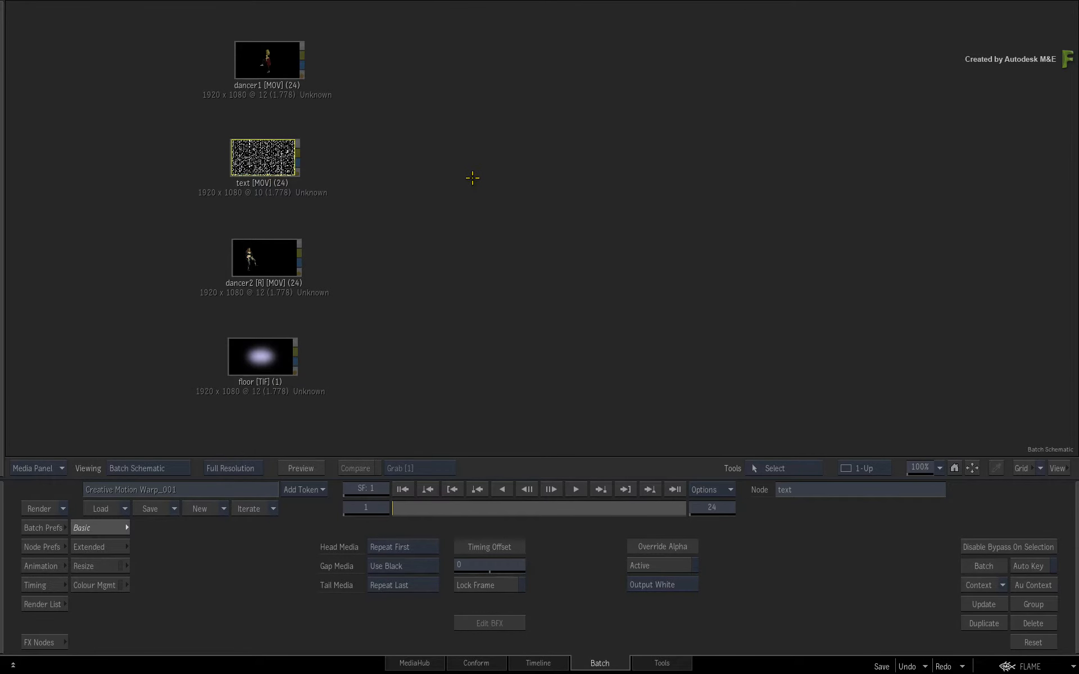
Step: Add a Motion Analysis node to the schematic and connect the dancer1 clip's output to its input
click(44, 642)
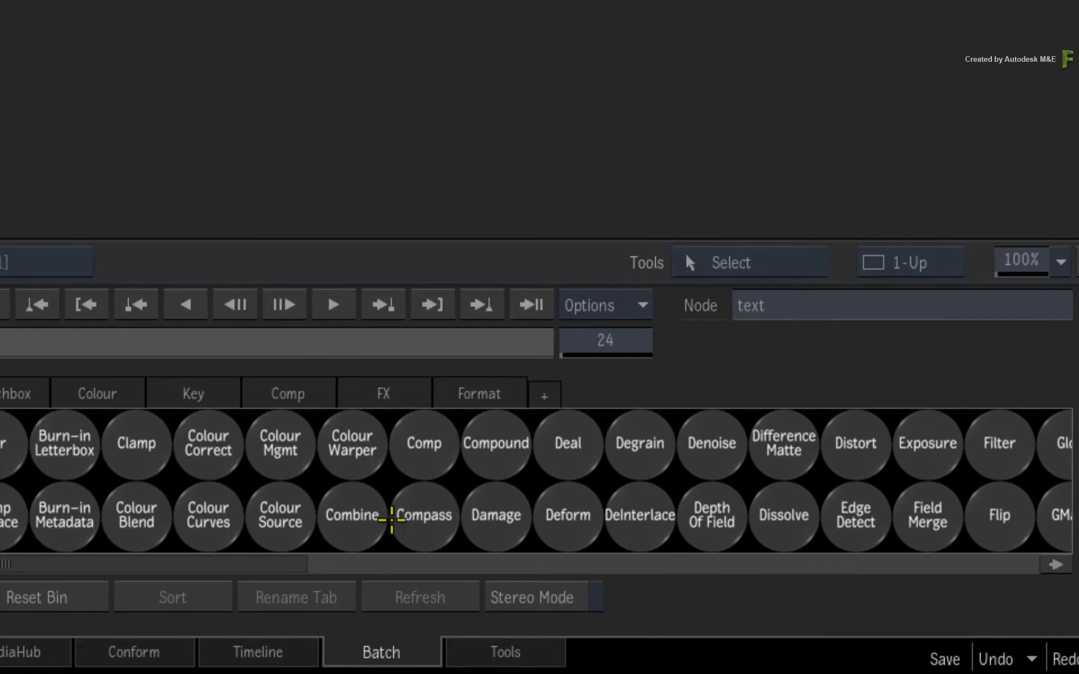
key(m)
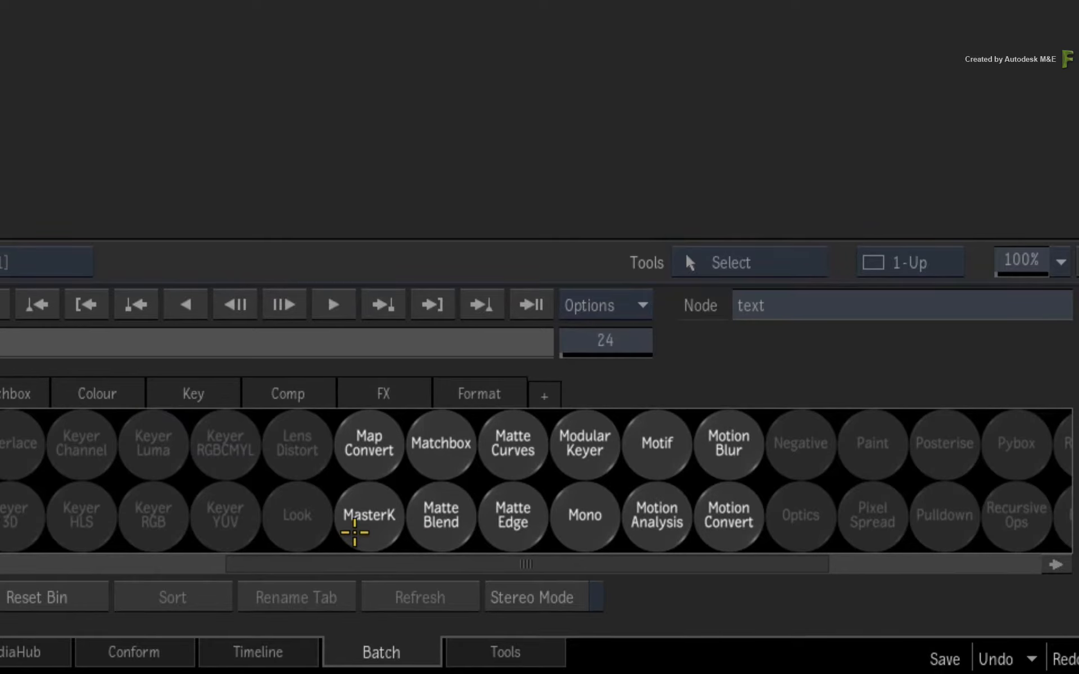
click(662, 521)
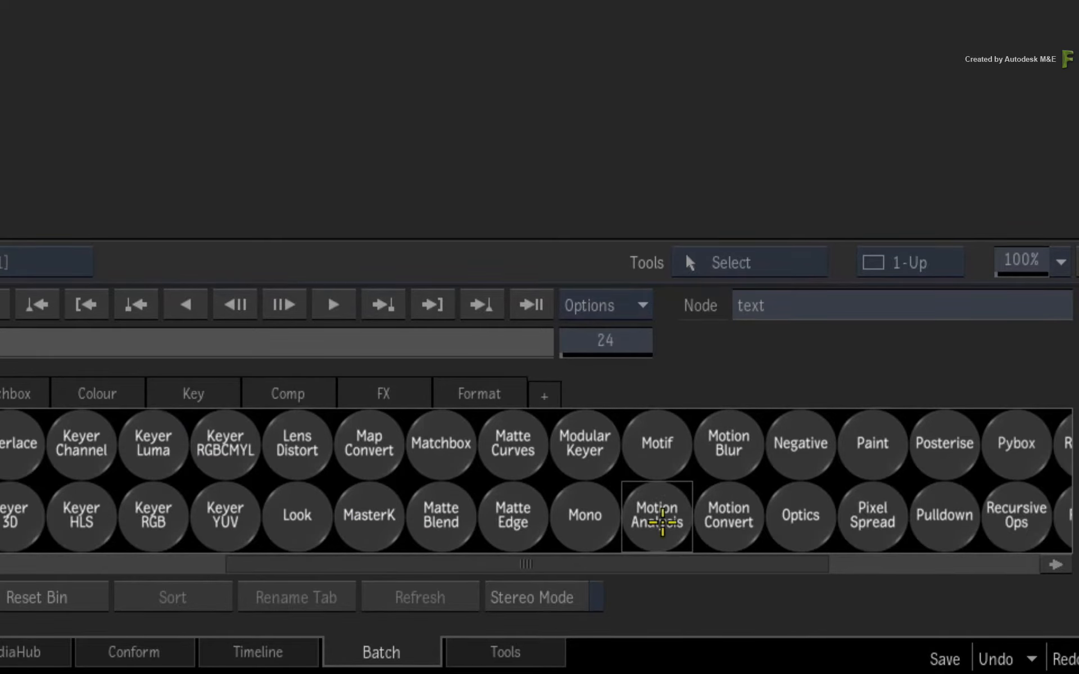
drag(663, 522, 660, 134)
drag(363, 137, 631, 83)
mouse_move(663, 125)
mouse_down()
mouse_move(676, 97)
mouse_move(647, 130)
mouse_up()
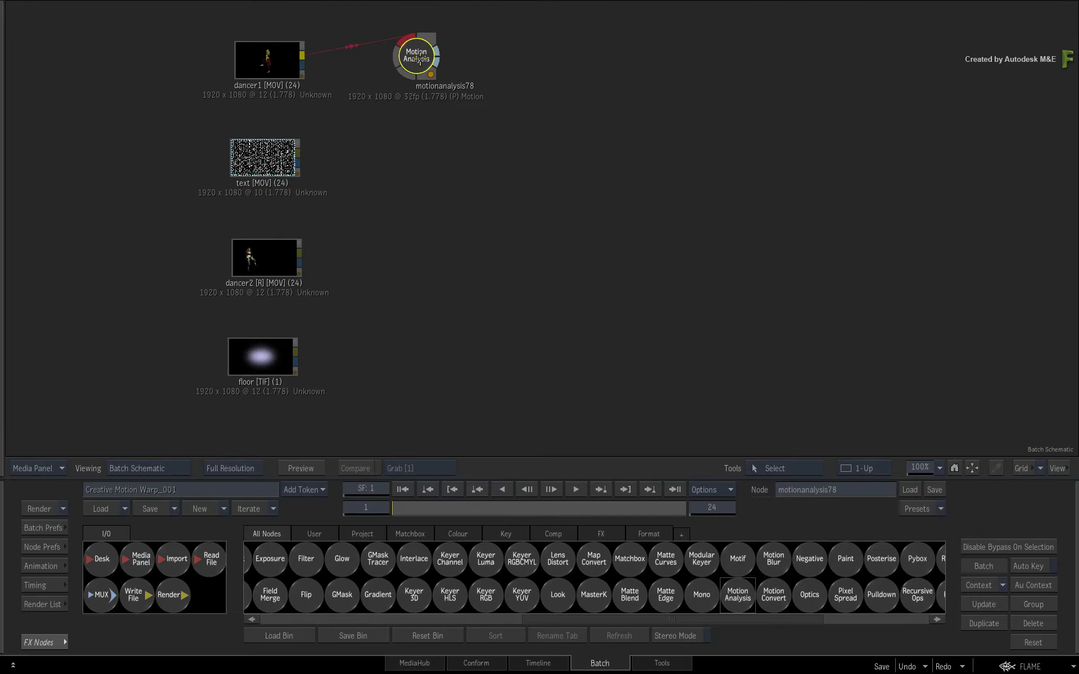
click(418, 58)
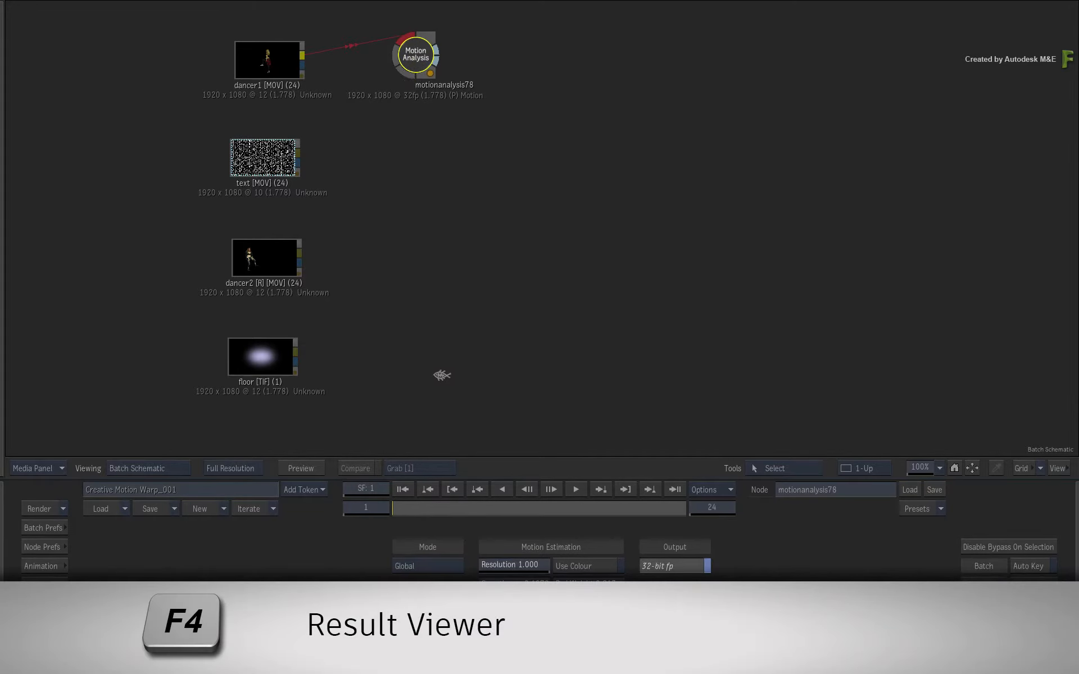
Step: View the Motion Analysis forward and backward vector outputs while scrubbing through the clip
key(F4)
drag(403, 510, 590, 504)
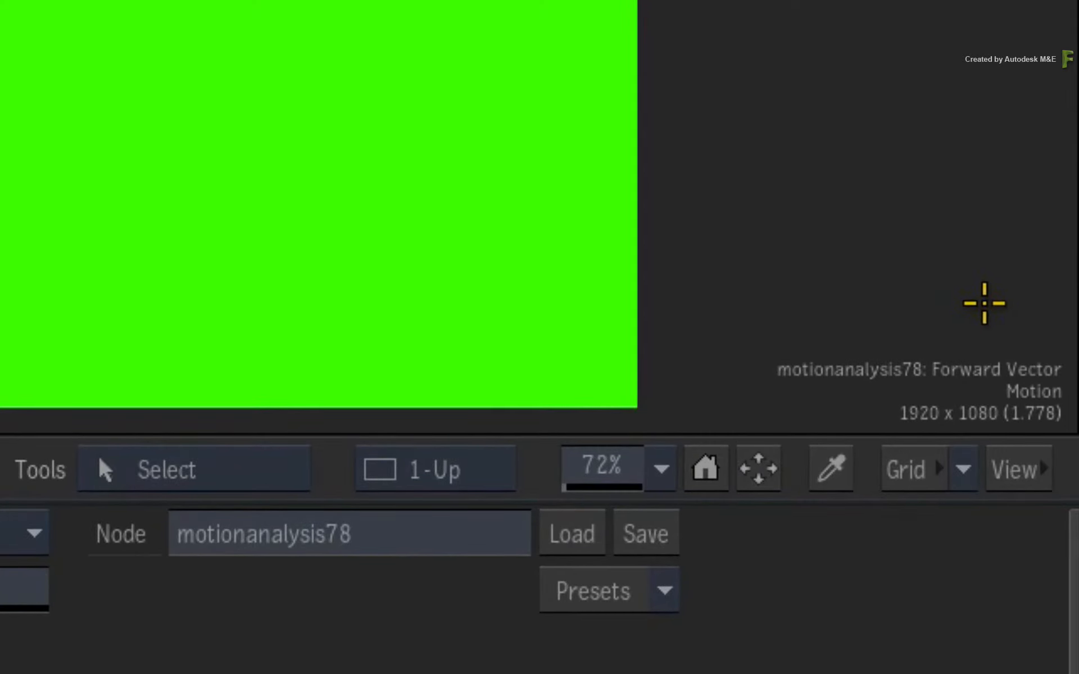
key(F4)
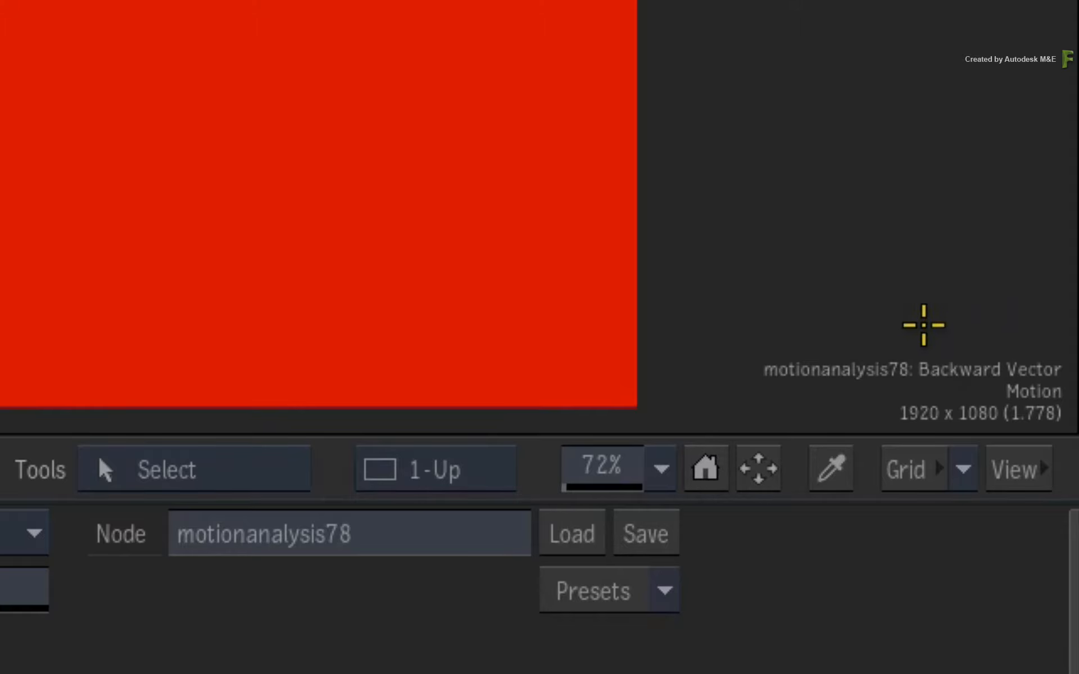
drag(606, 507, 376, 506)
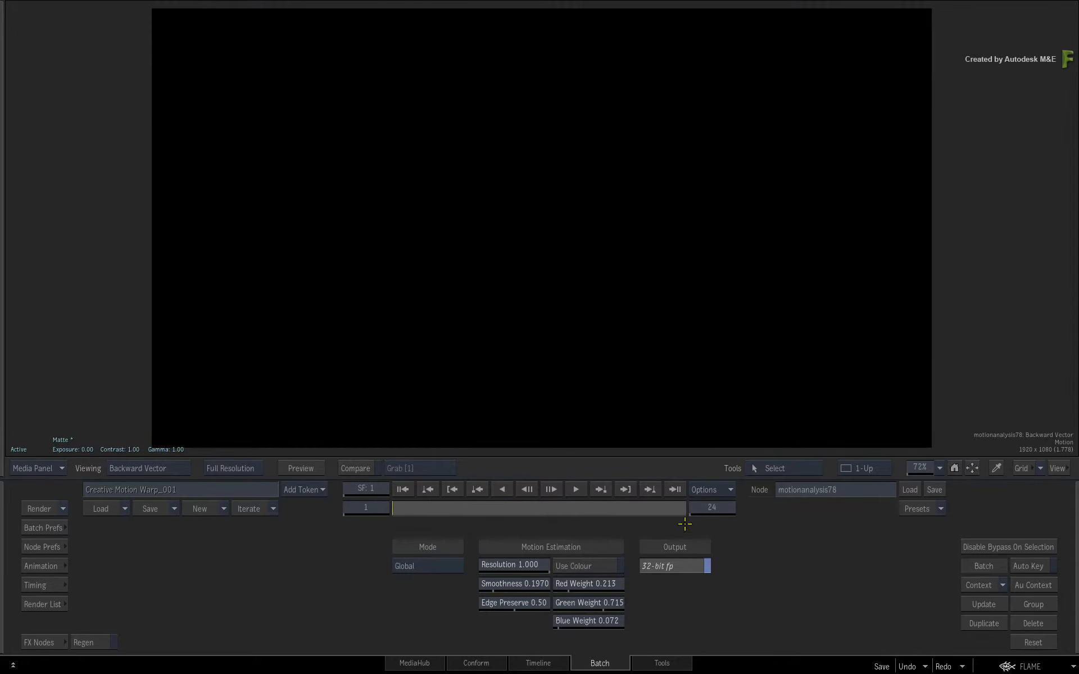
key(F4)
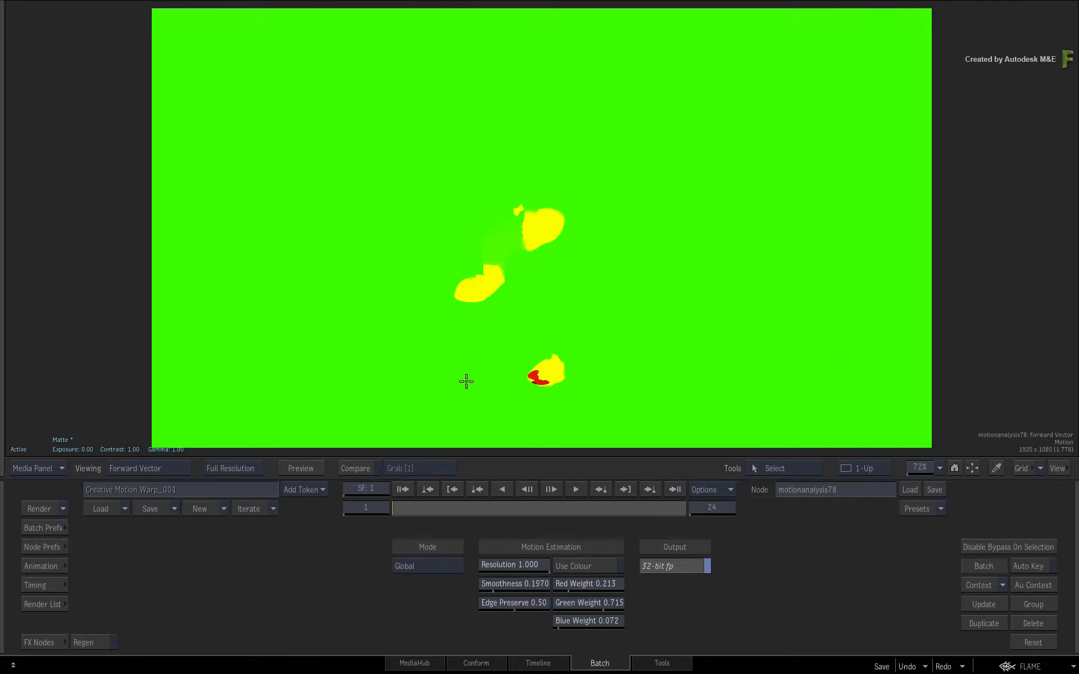
Step: Add a Comp node and connect the Motion Analysis forward vector output to its first input
click(44, 643)
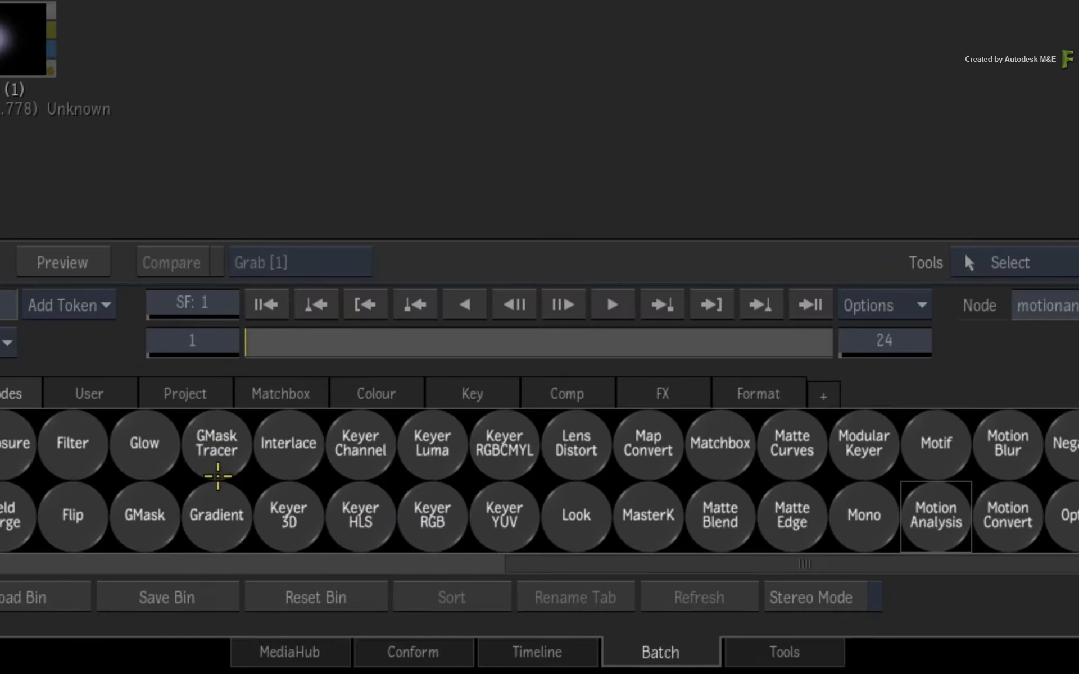
scroll(405, 575, up, 5)
drag(711, 449, 863, 168)
drag(666, 125, 893, 134)
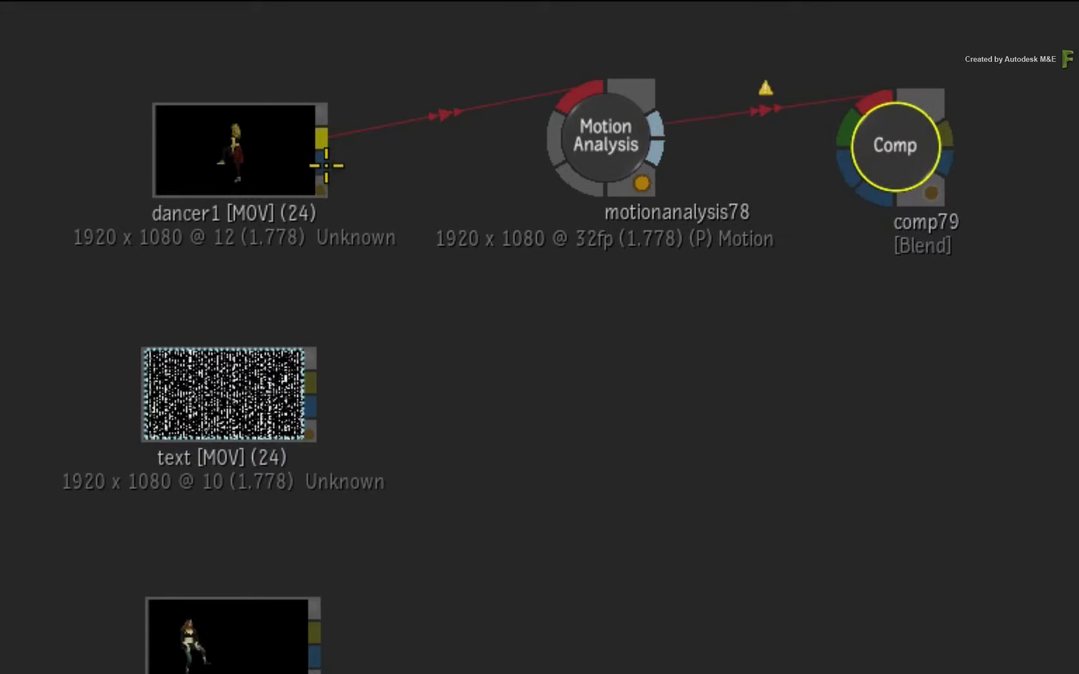
Step: Connect dancer1's matte output to the Comp node's second input and route the link through an elbow
drag(323, 164, 846, 126)
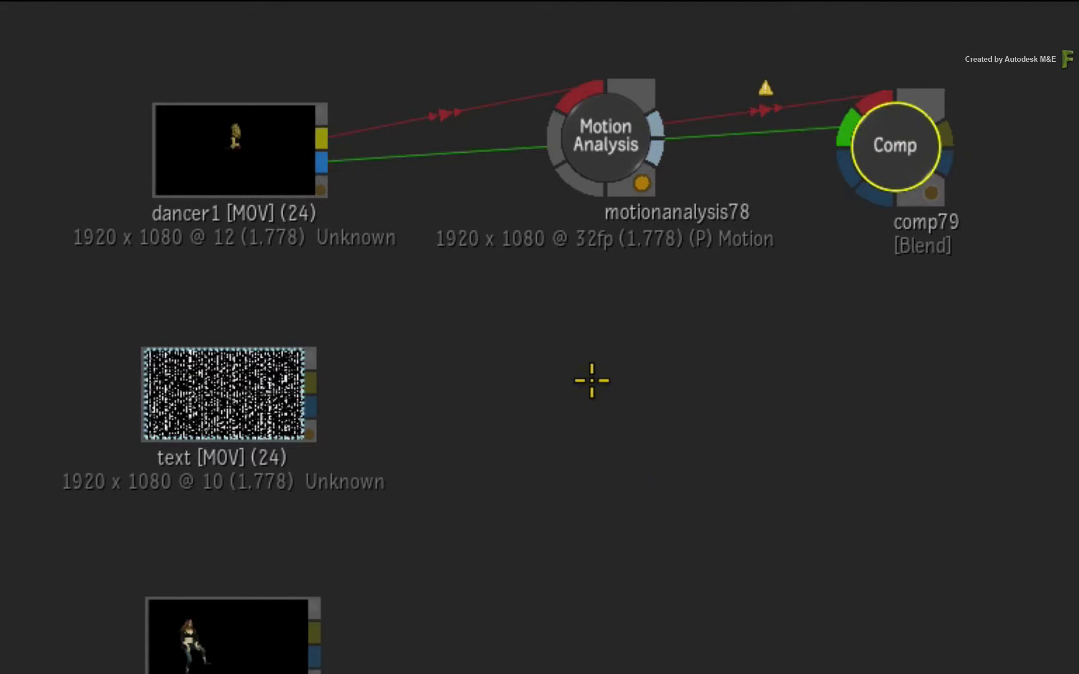
key(a)
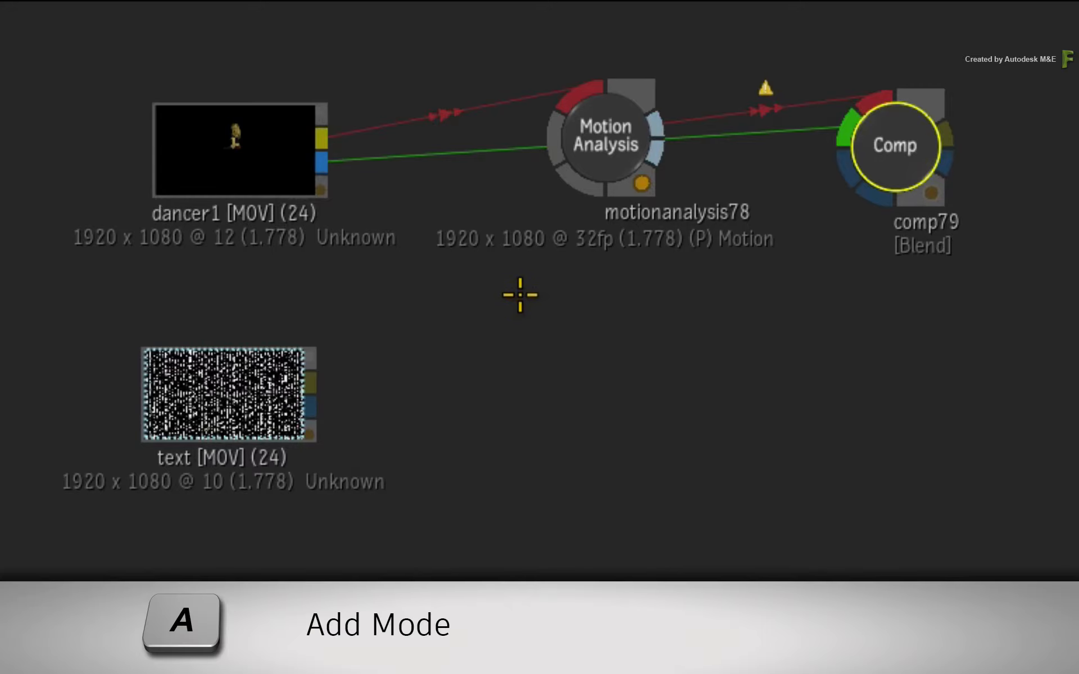
drag(496, 151, 612, 289)
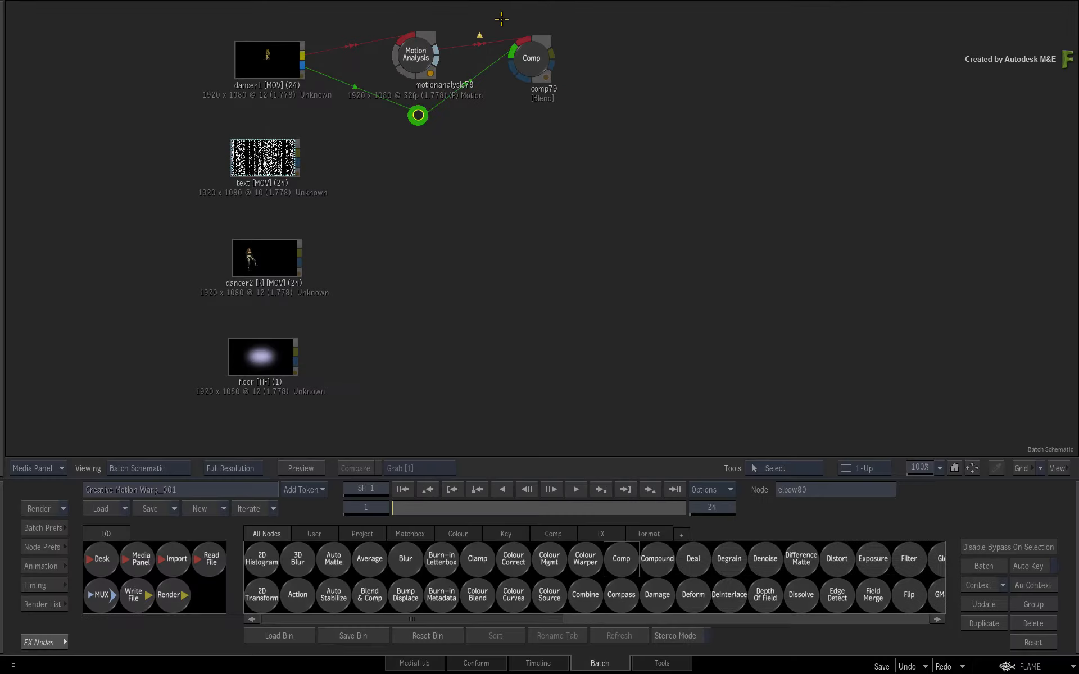
Step: Set the Comp node's blend mode to Multiply and scrub the result over the frames
double_click(531, 59)
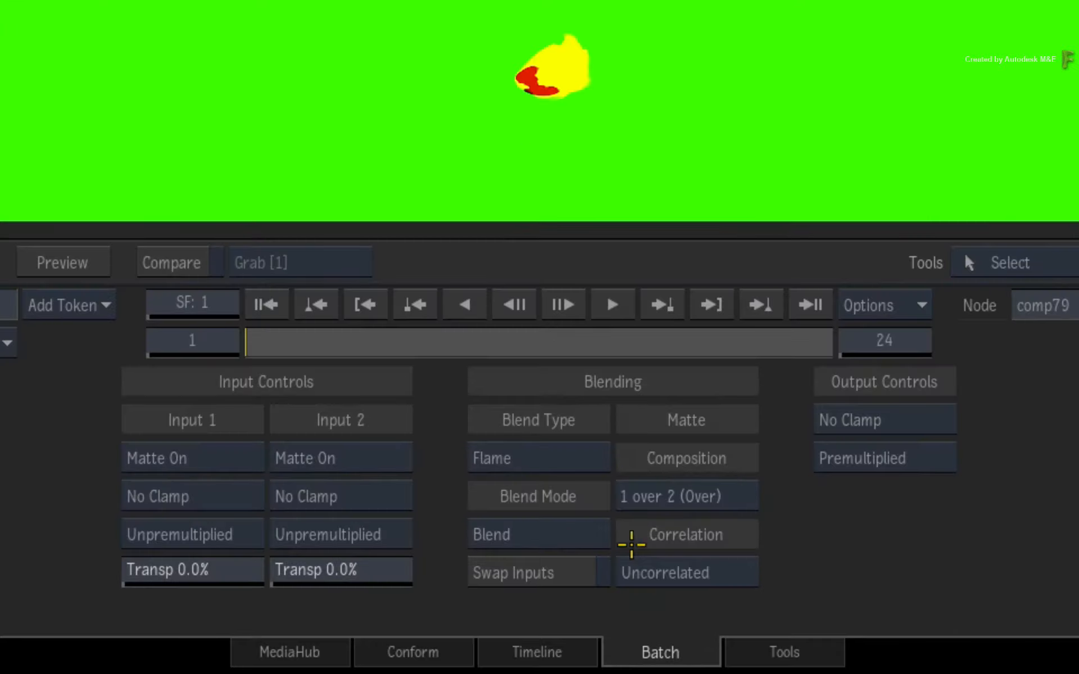
click(574, 534)
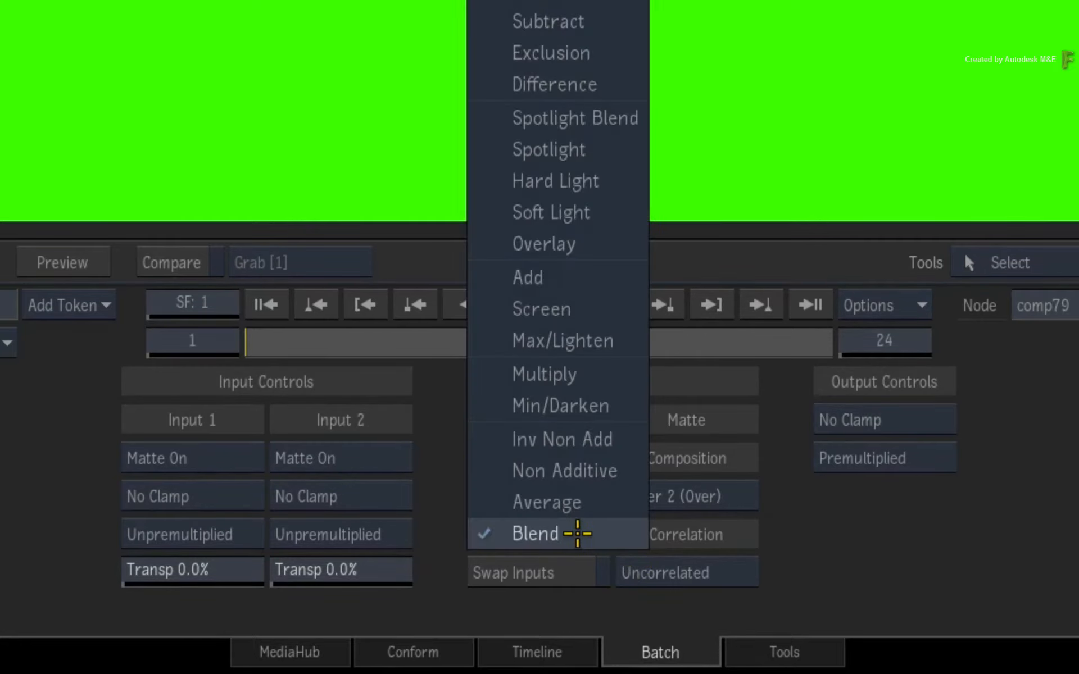
click(594, 373)
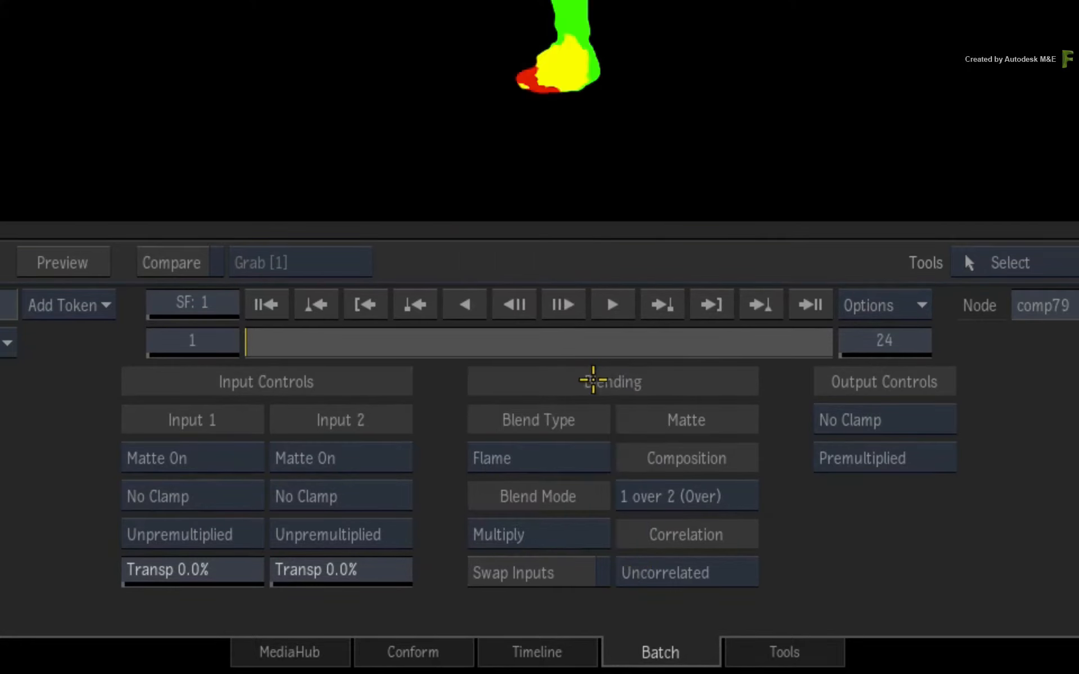
drag(316, 340, 378, 342)
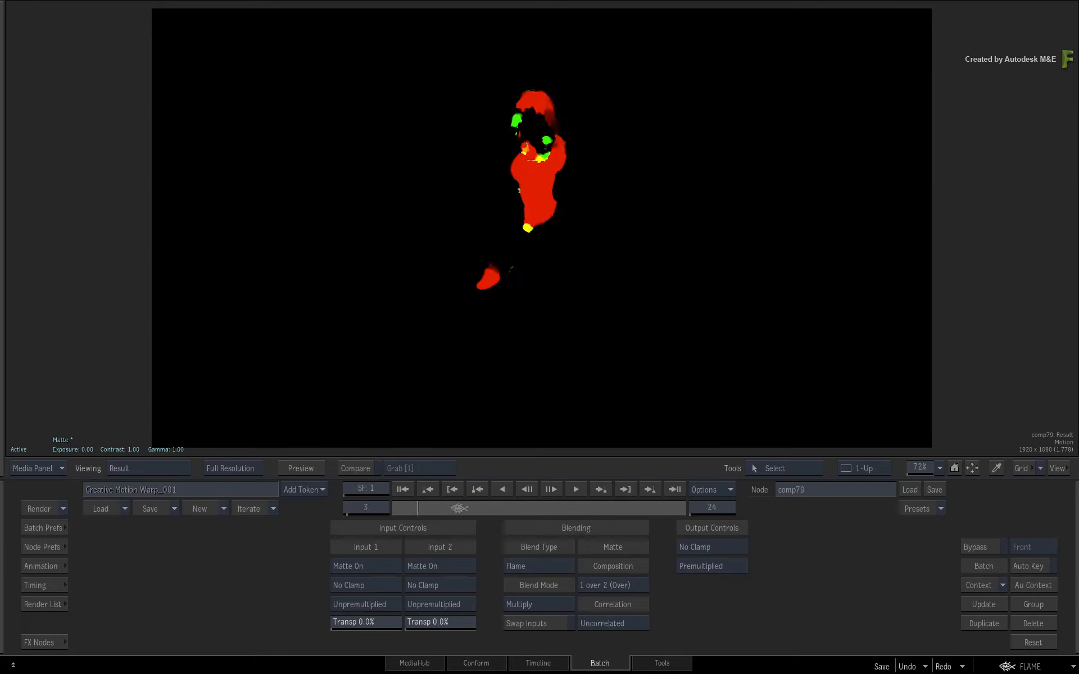
drag(459, 508, 379, 508)
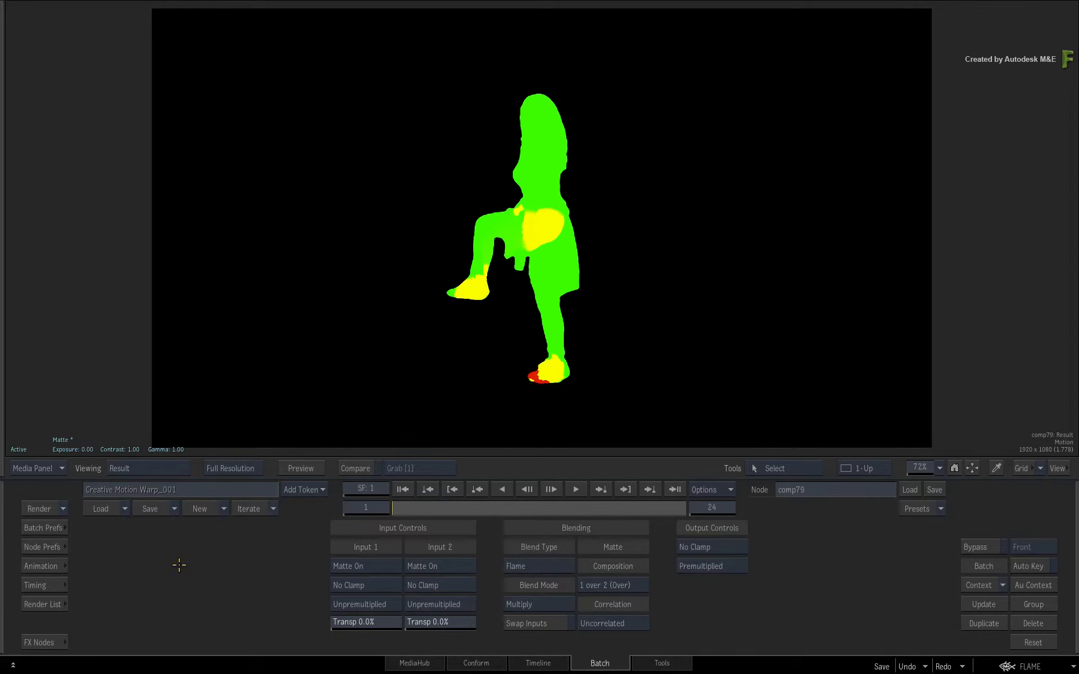
Step: Duplicate the Comp node and place the copy below the original
click(39, 642)
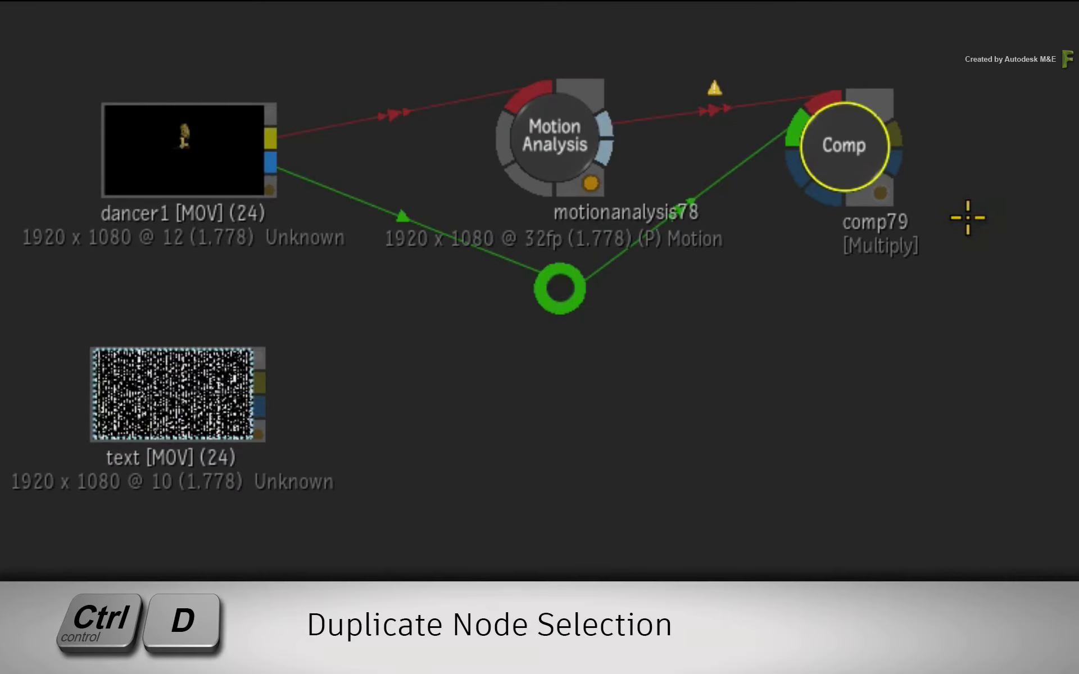
key(ctrl+d)
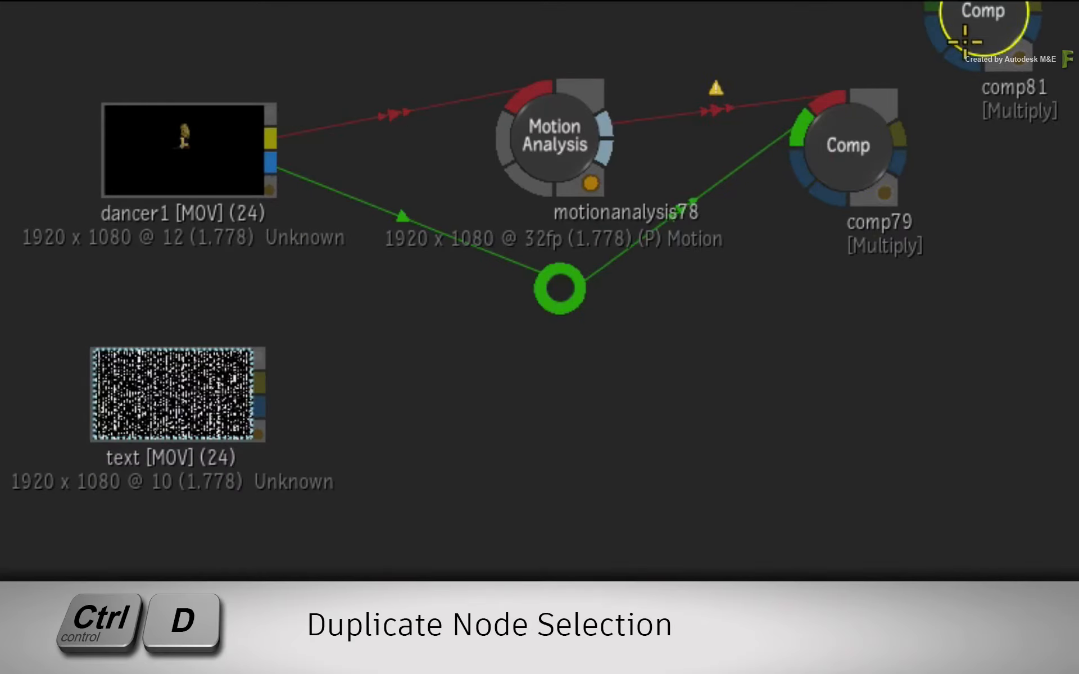
click(847, 375)
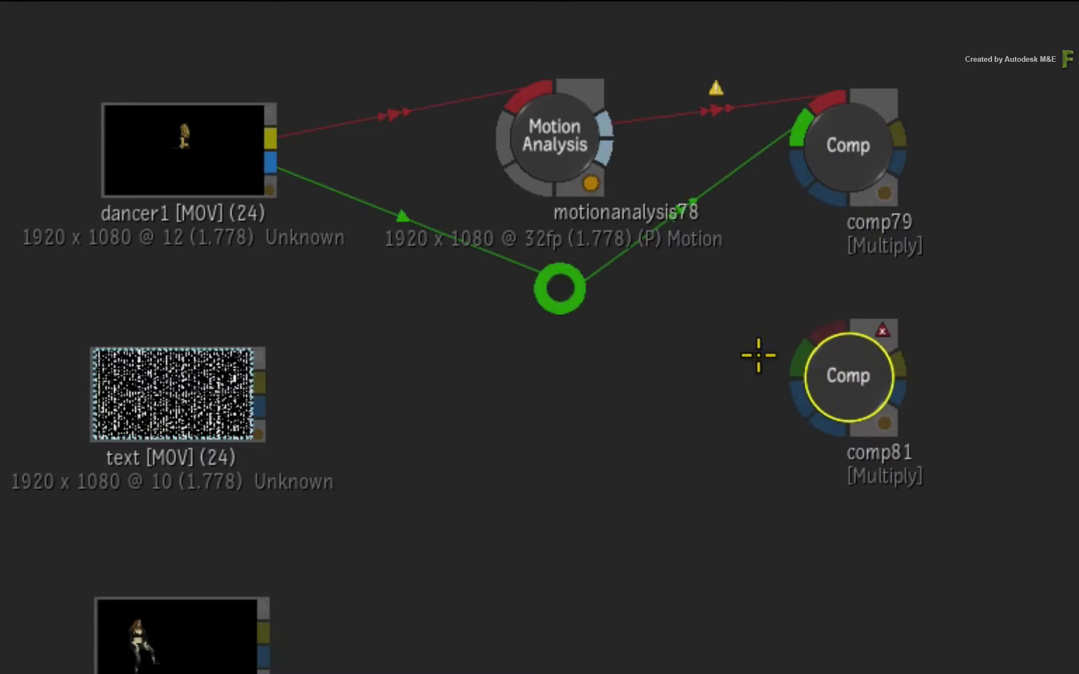
Step: Connect the Motion Analysis backward vector output and the elbow's matte link to the duplicated Comp node
drag(605, 149, 827, 326)
drag(845, 366, 830, 397)
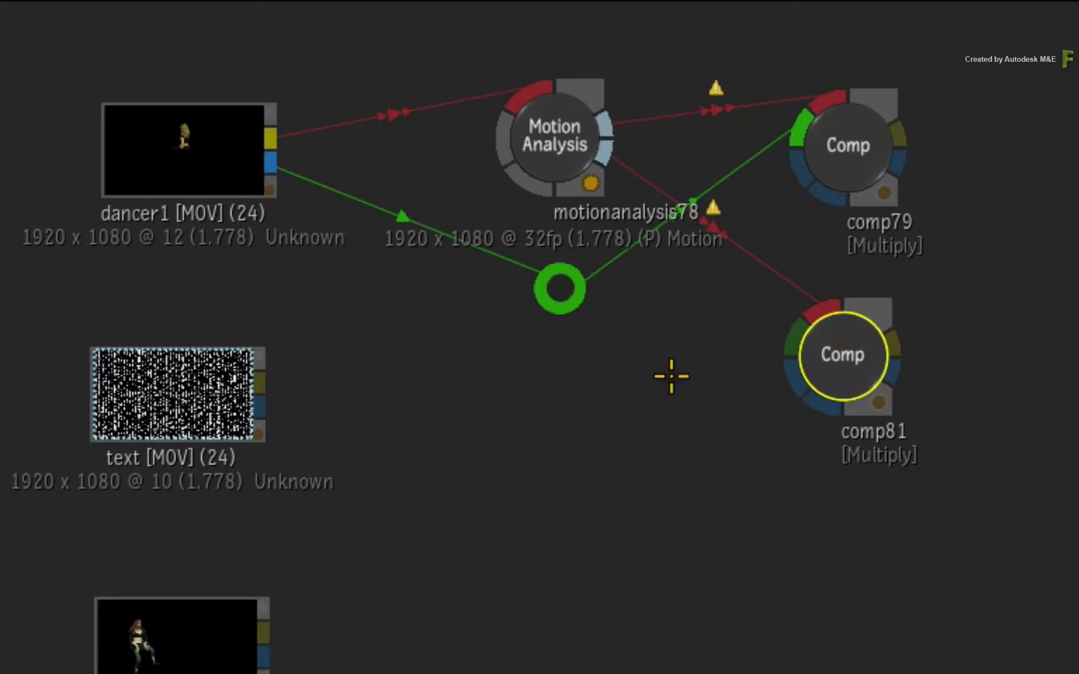
drag(568, 294, 848, 354)
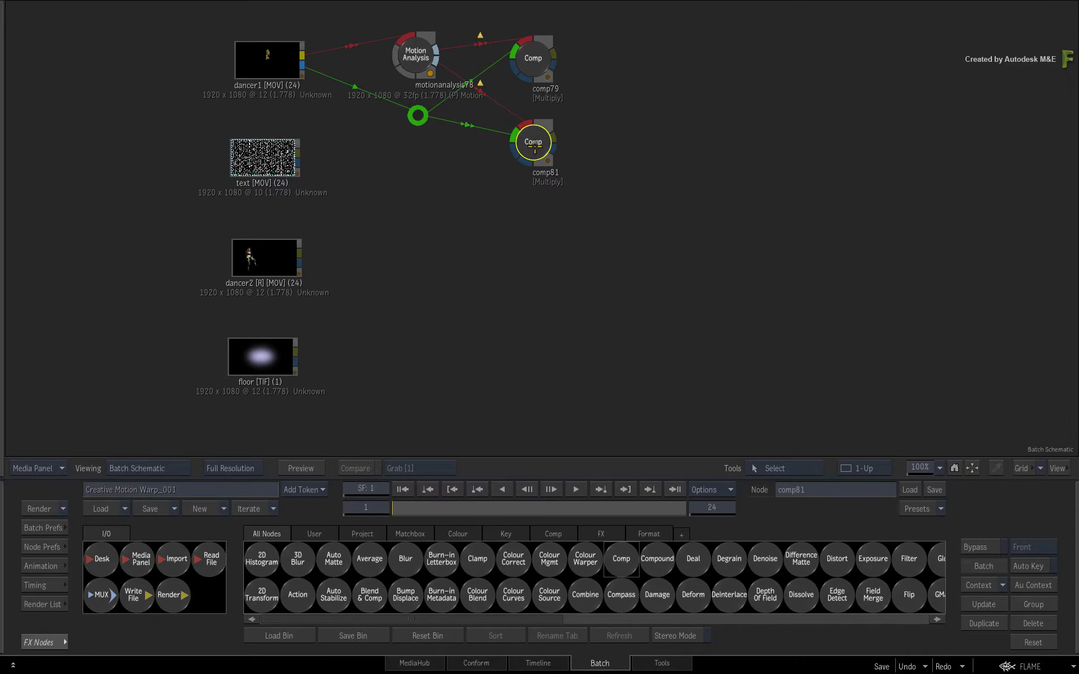
Step: View the duplicated Comp node's result while scrubbing the timeline
double_click(534, 142)
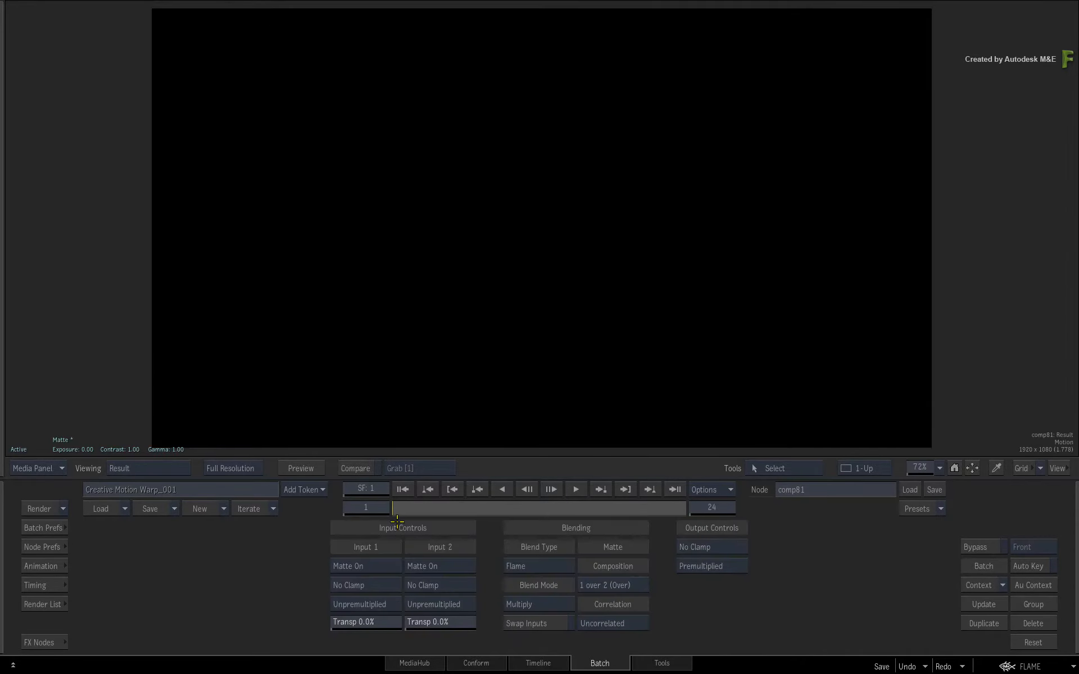
drag(402, 513, 370, 498)
mouse_move(2, 593)
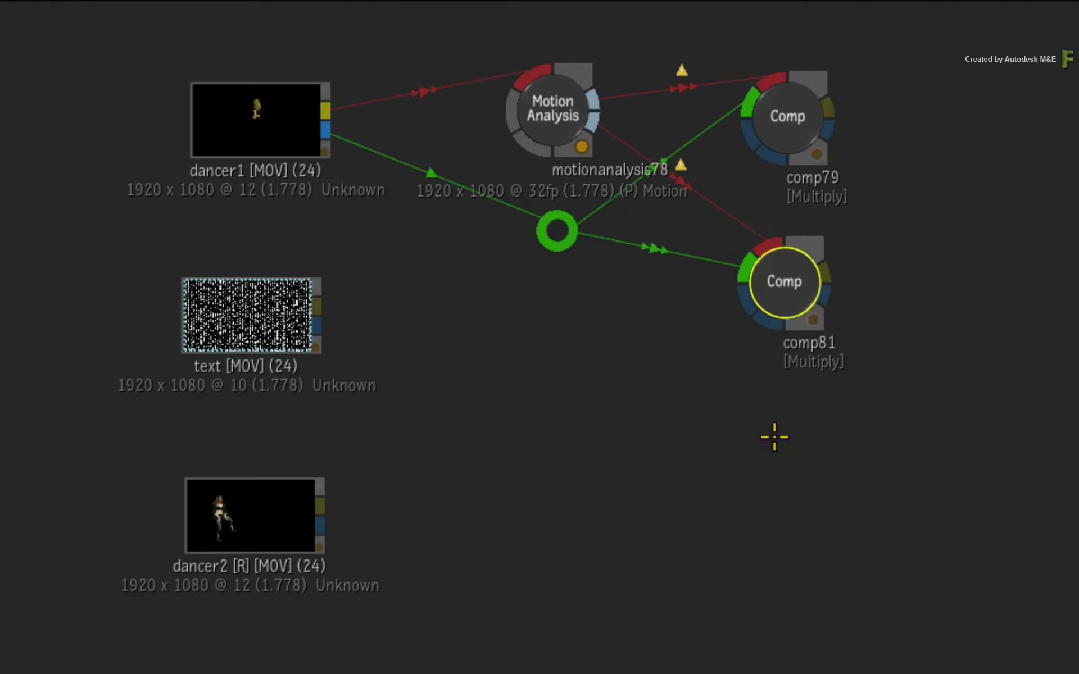
Step: Duplicate the Motion Analysis node with both Comp nodes and place the copies below the originals
drag(853, 49, 676, 350)
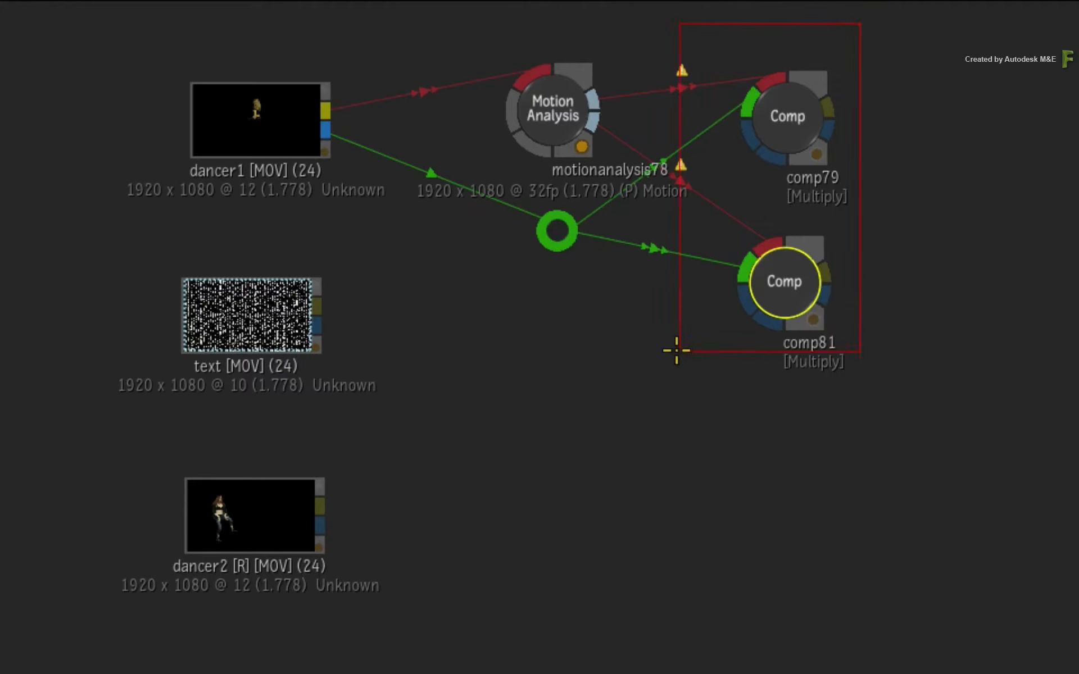
drag(534, 402, 465, 390)
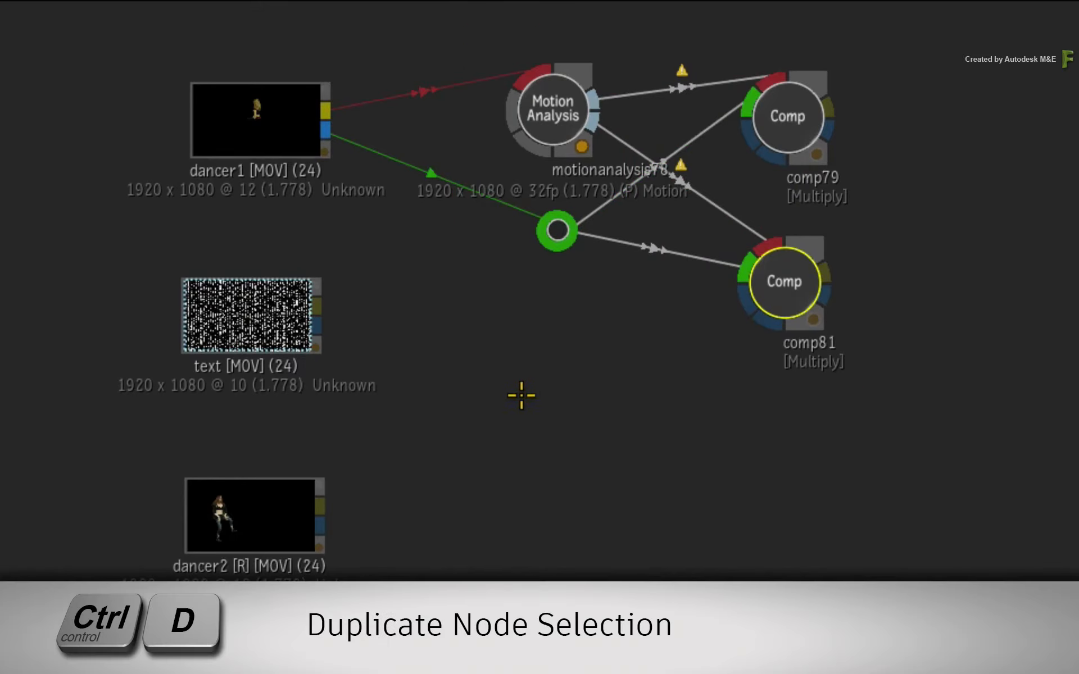
key(ctrl+d)
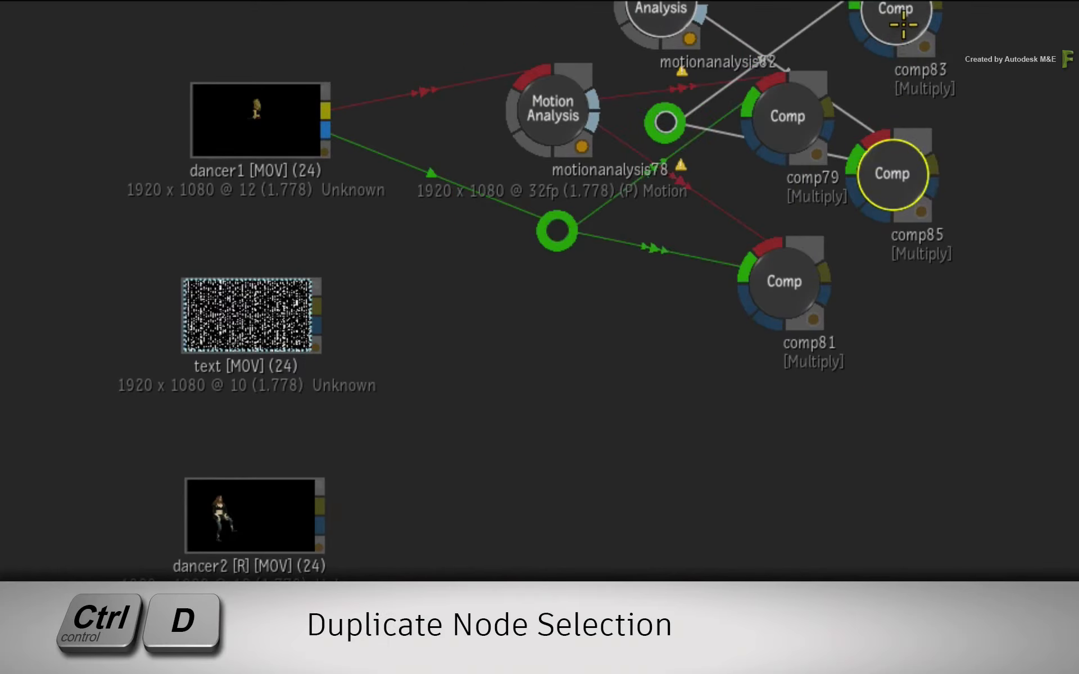
drag(903, 25, 779, 319)
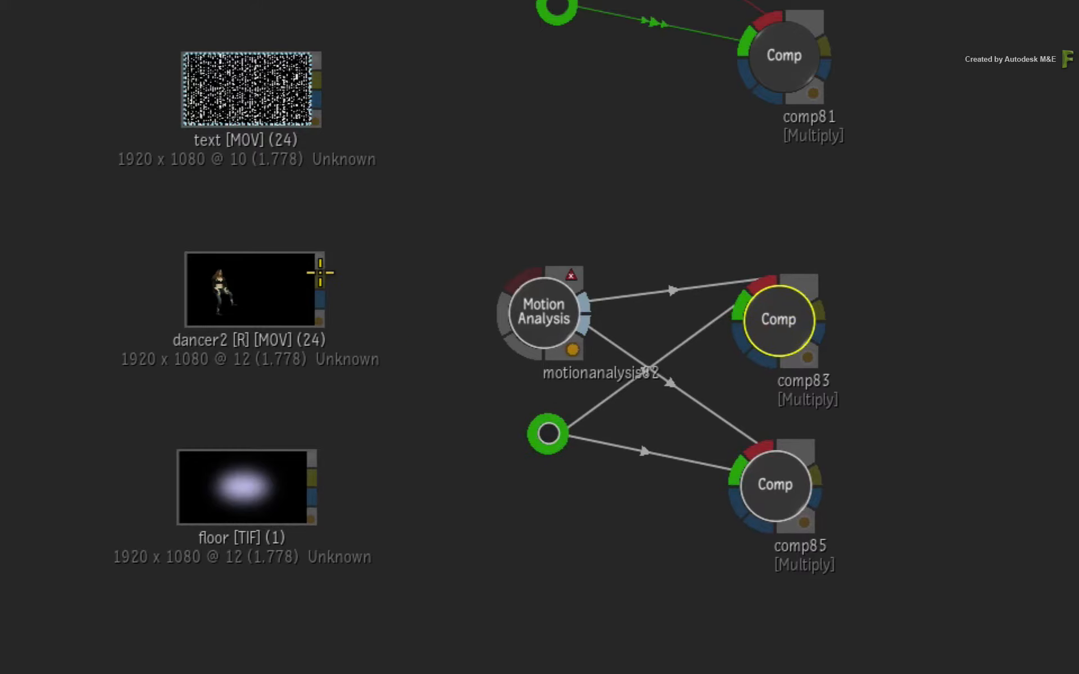
Step: Connect the dancer2 clip's front to the duplicated Motion Analysis node and its matte to the duplicated elbow
drag(320, 272, 533, 308)
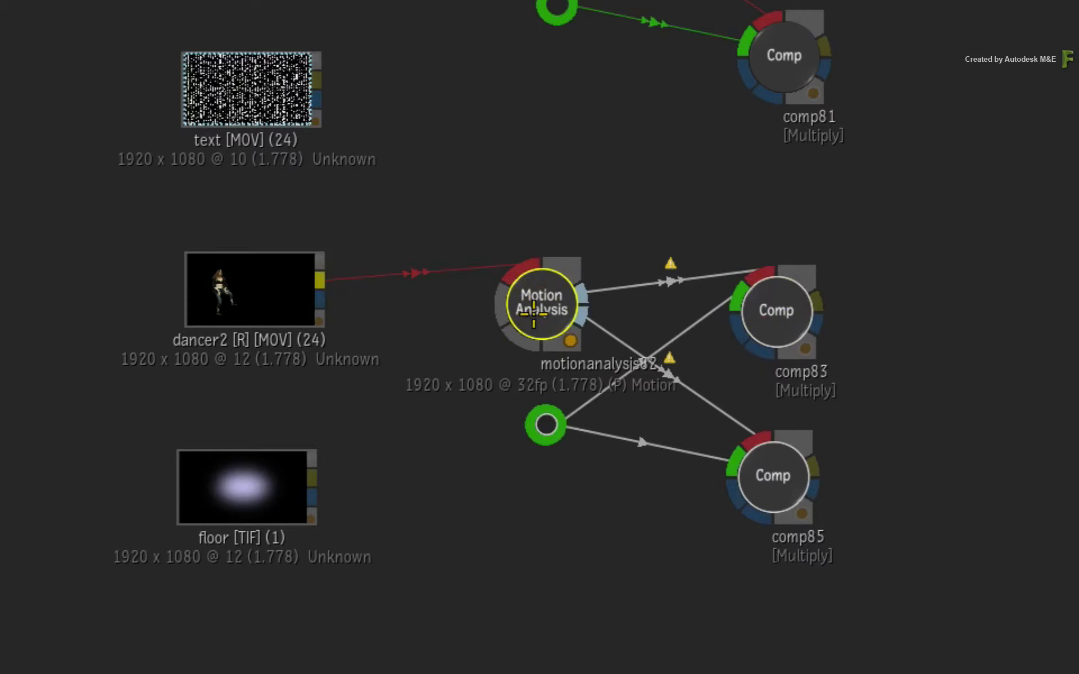
drag(320, 301, 547, 428)
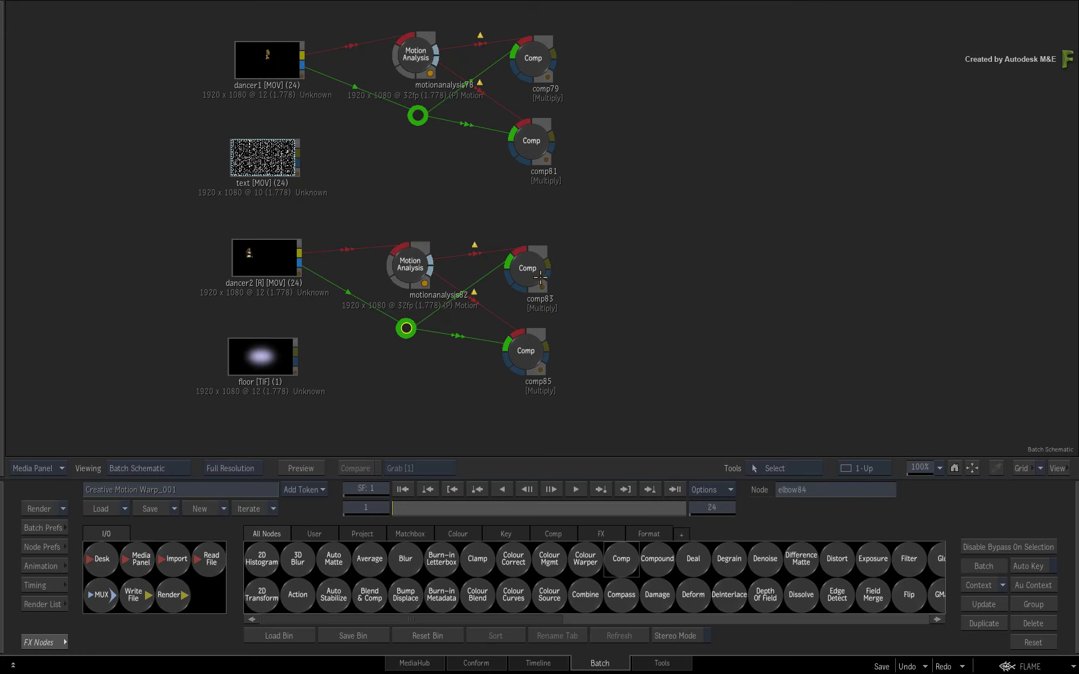
Step: View comp83 and comp85 results while scrubbing the timeline, then return to the batch schematic
click(530, 268)
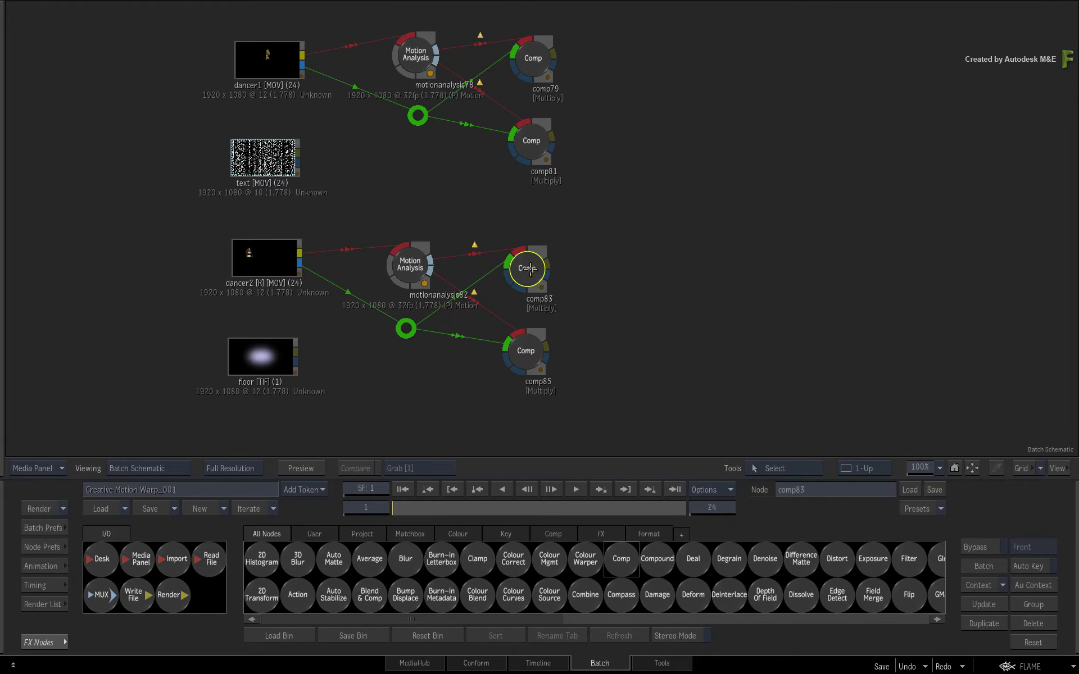
key(F4)
drag(473, 501, 556, 507)
mouse_move(1, 561)
click(525, 351)
key(F4)
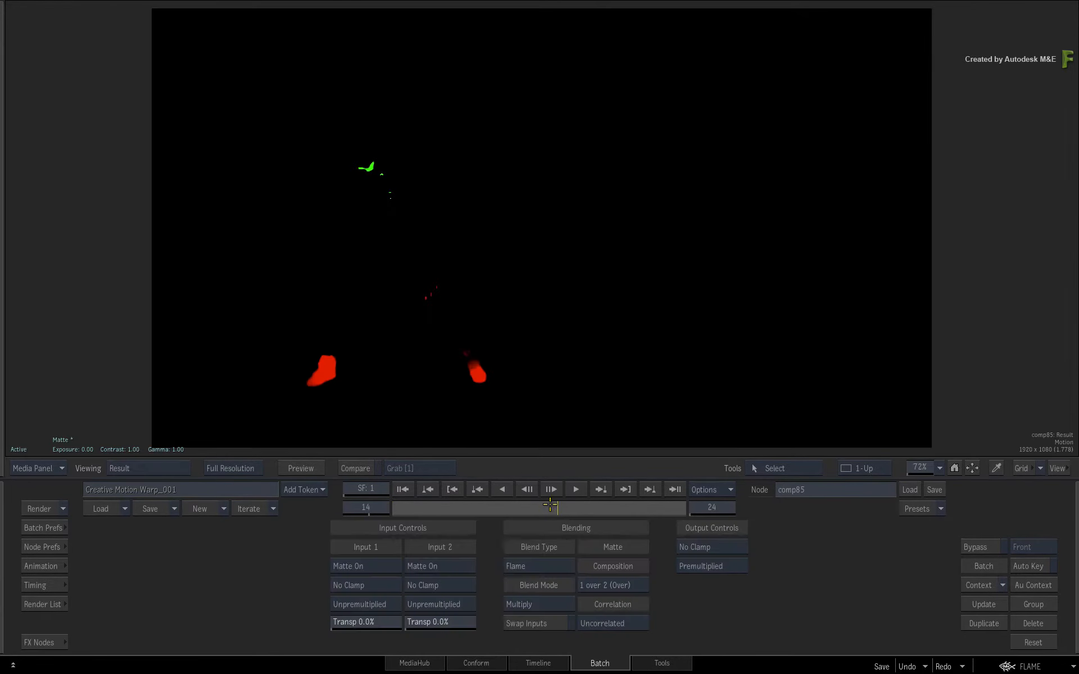
drag(503, 497, 359, 500)
key(F4)
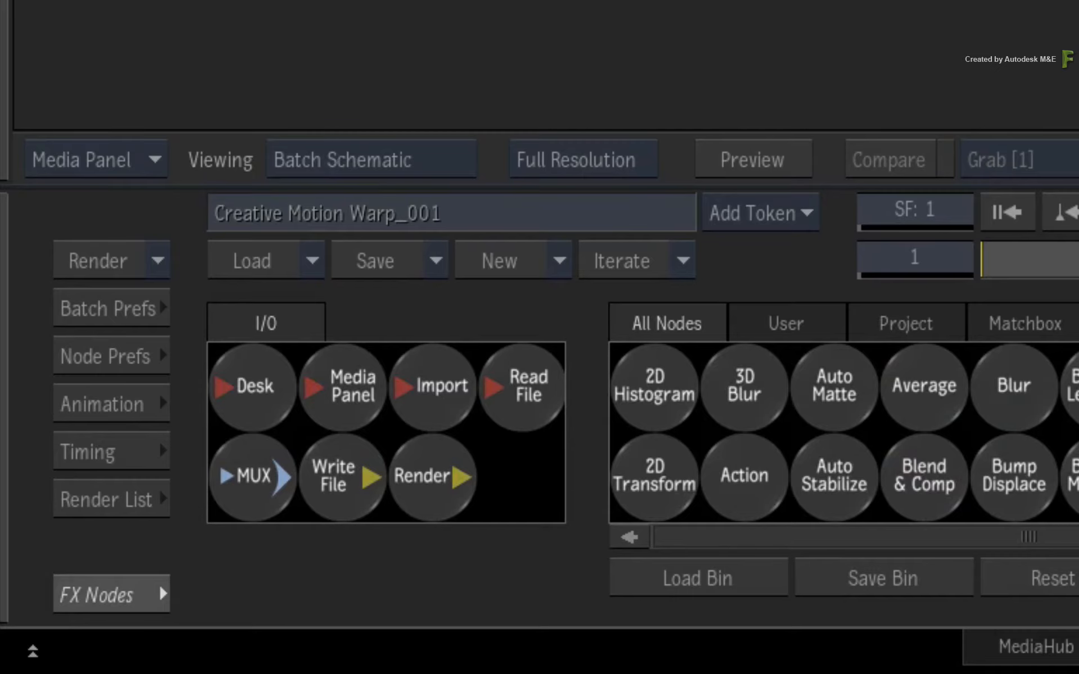
Step: Add an Action node to the schematic to the right of the Comp nodes
click(743, 475)
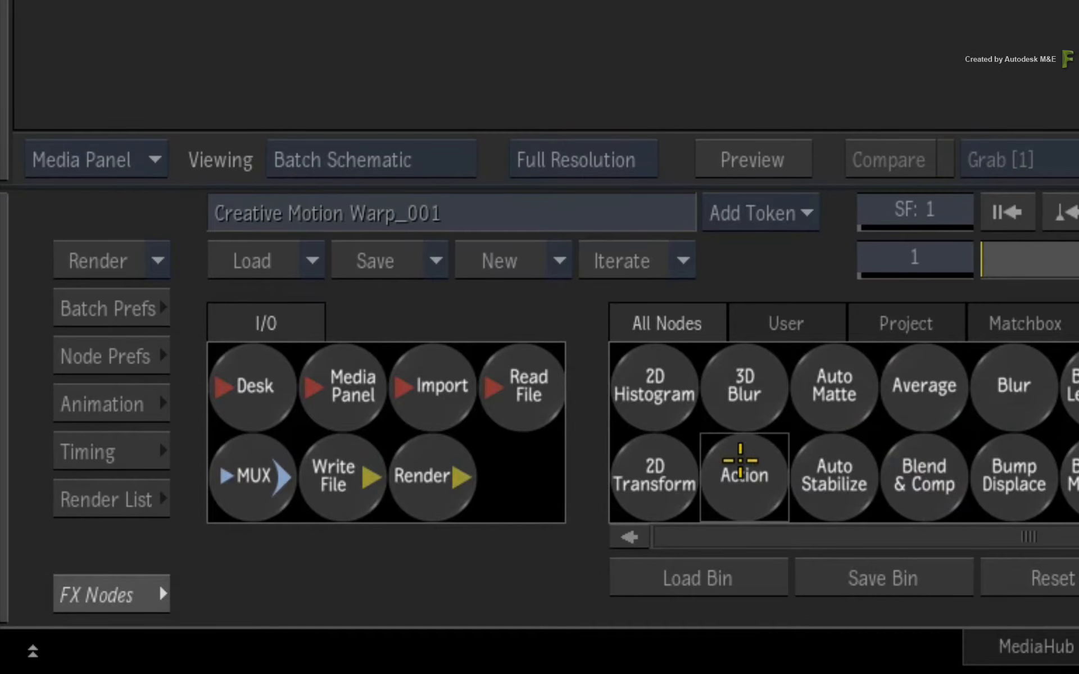
drag(783, 183, 792, 195)
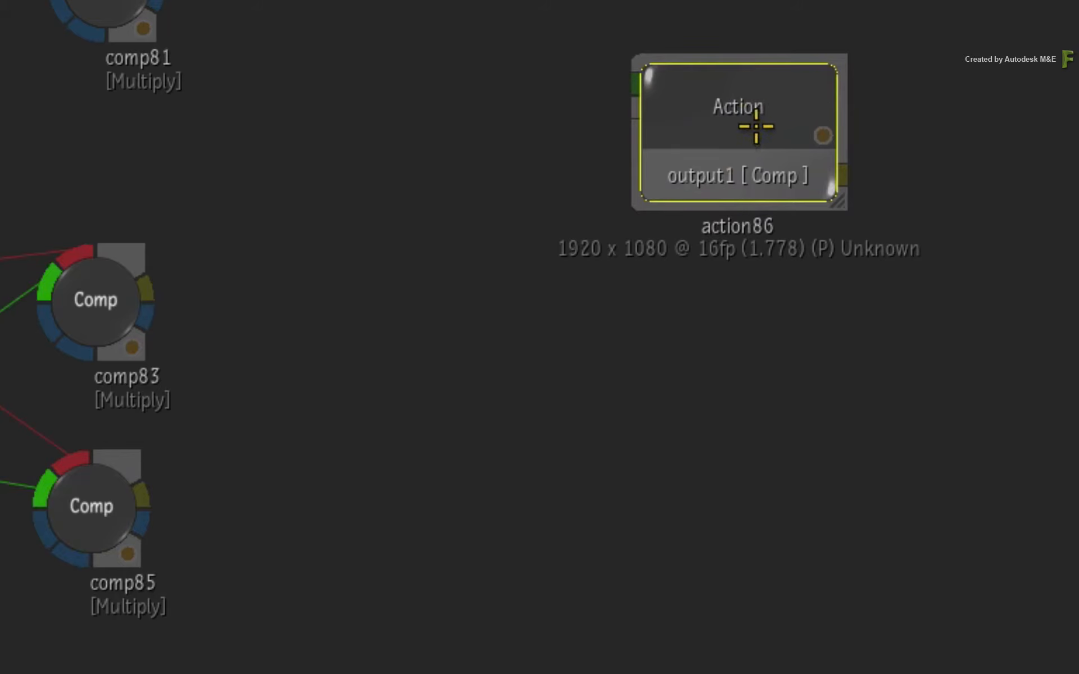
drag(791, 116, 788, 107)
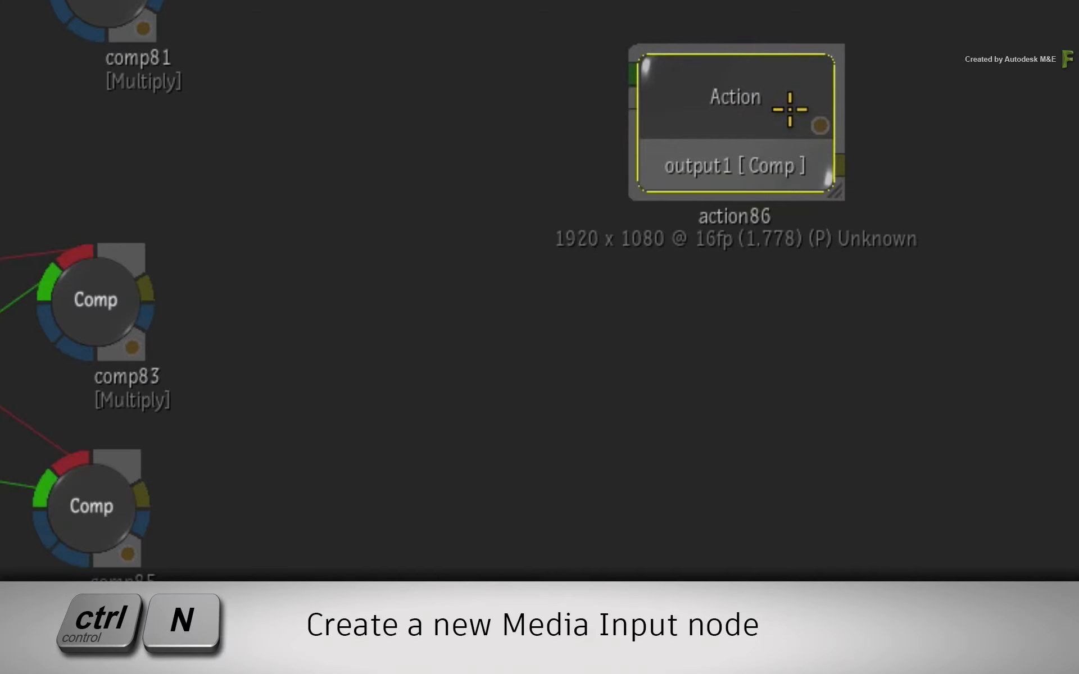
Step: Create new media input nodes for the Action node
key(ctrl+n)
key(ctrl+n)
key(ctrl+n)
key(ctrl+n)
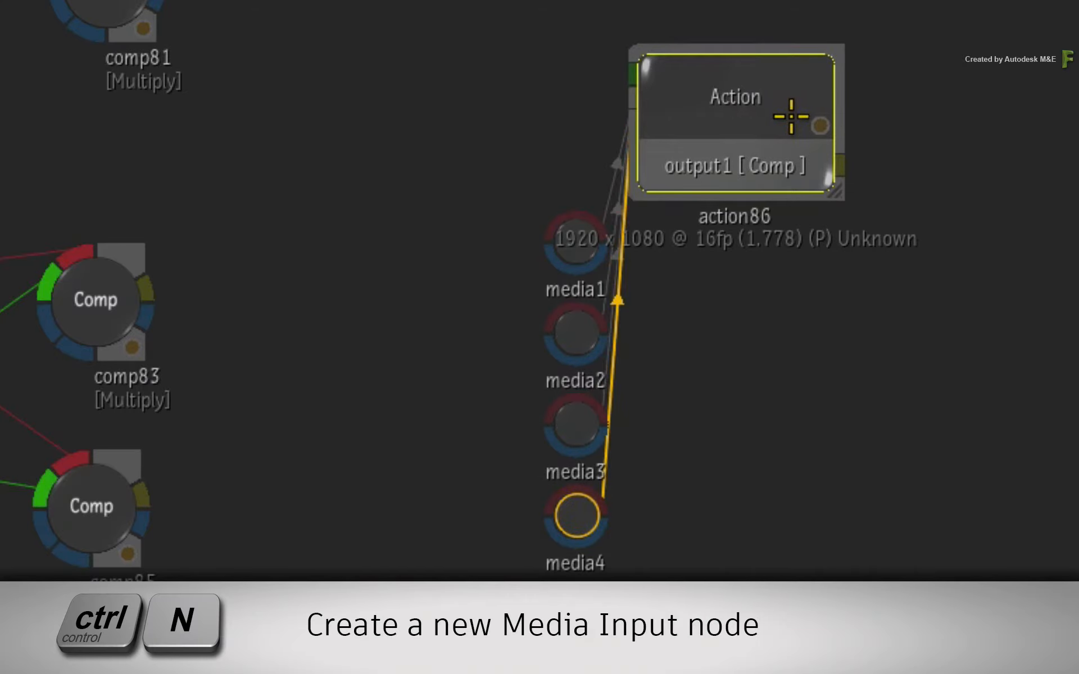
Step: Position media1 and connect the text clip as its front and dancer1's matte as its matte
drag(576, 242, 685, 144)
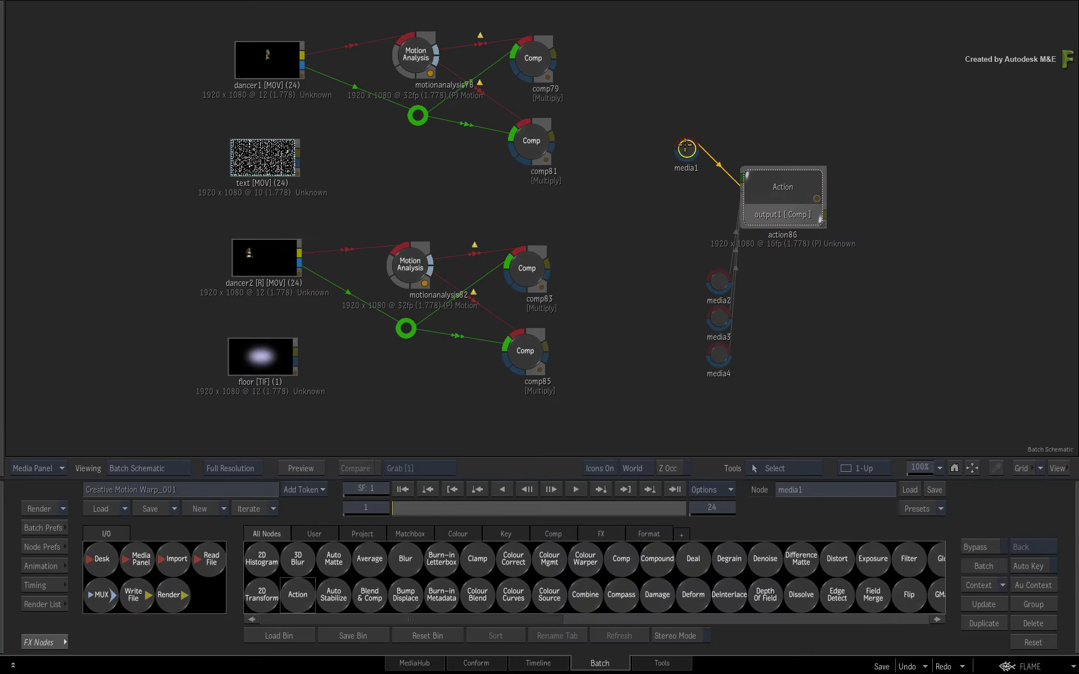
drag(685, 147, 450, 176)
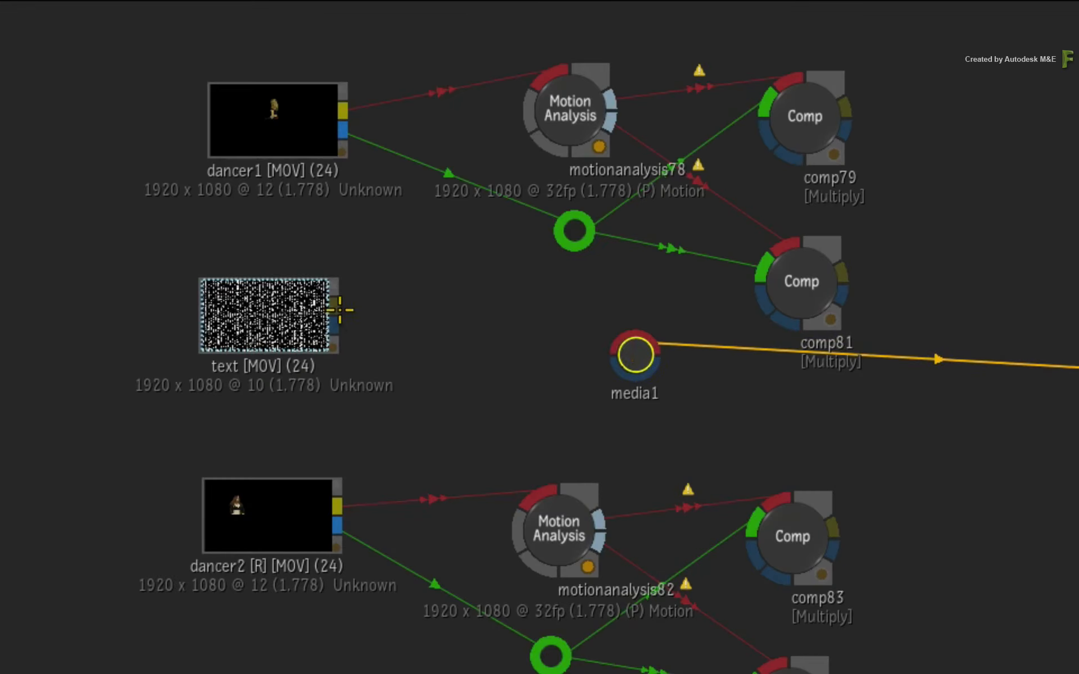
drag(339, 310, 630, 366)
drag(342, 130, 616, 389)
Step: Position media2 and connect comp79 as its front and comp81 as its matte
drag(769, 563, 568, 200)
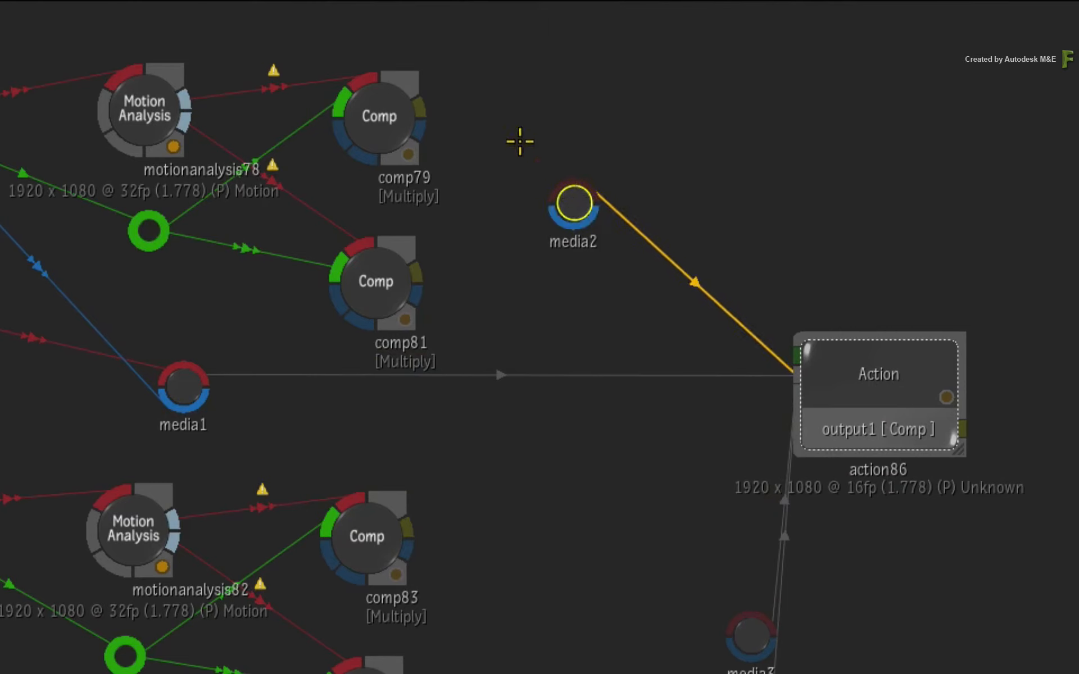
drag(425, 101, 578, 206)
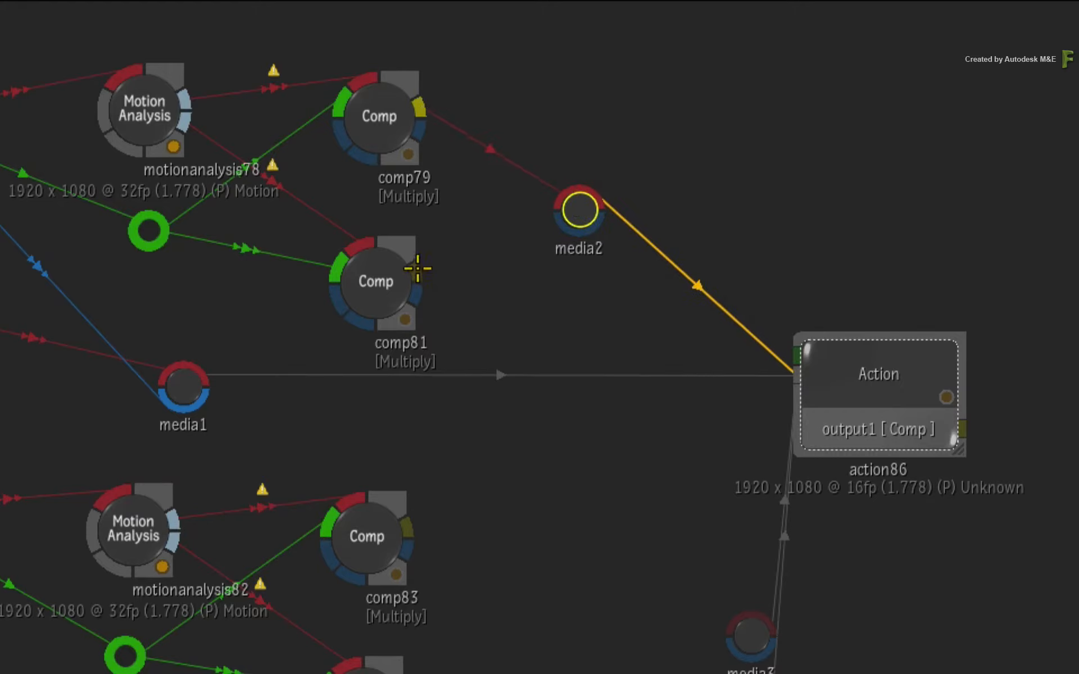
drag(417, 271, 578, 207)
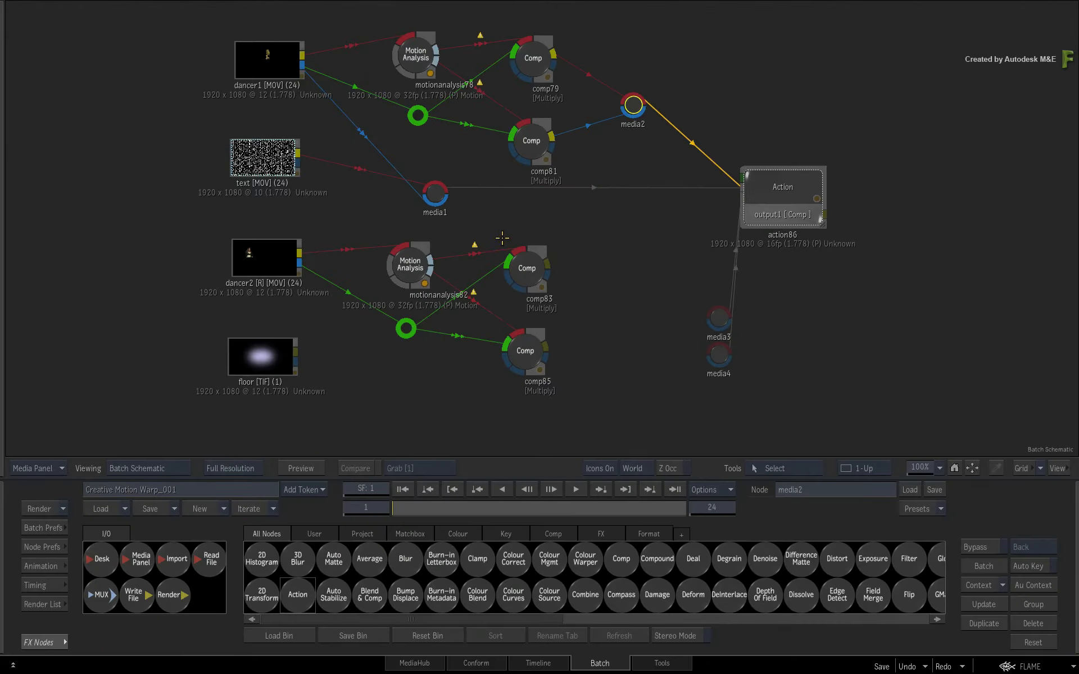
Step: Position media3 and connect the text clip as its front and dancer2's matte as its matte
drag(461, 350, 563, 437)
drag(526, 264, 522, 287)
click(606, 292)
drag(709, 320, 430, 233)
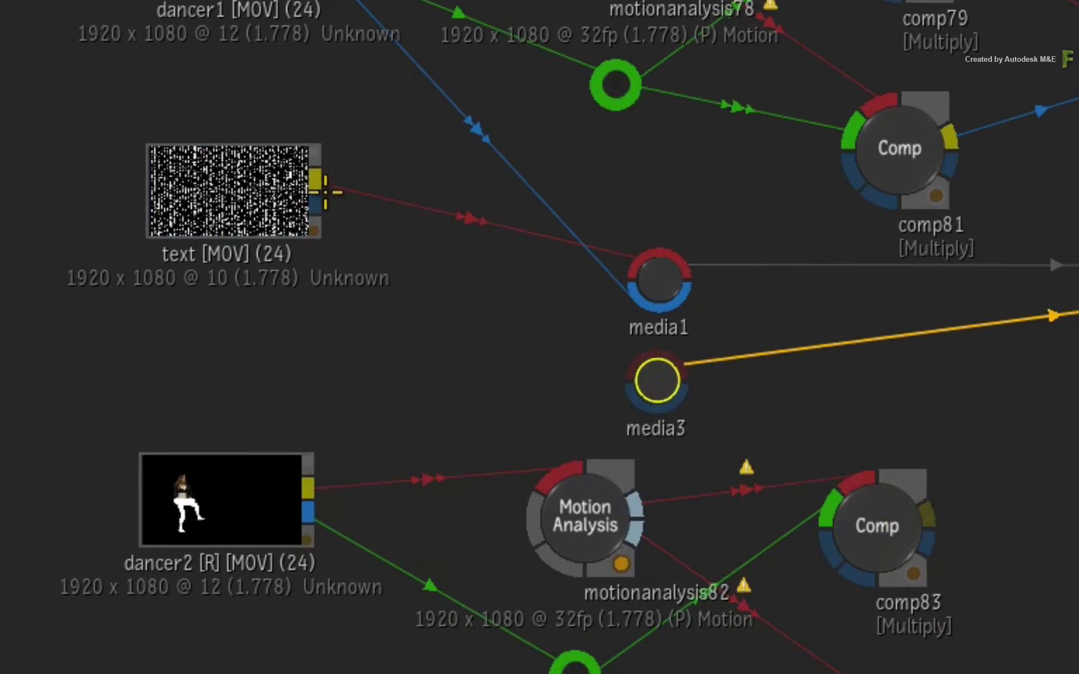
drag(297, 152, 385, 203)
drag(536, 304, 639, 346)
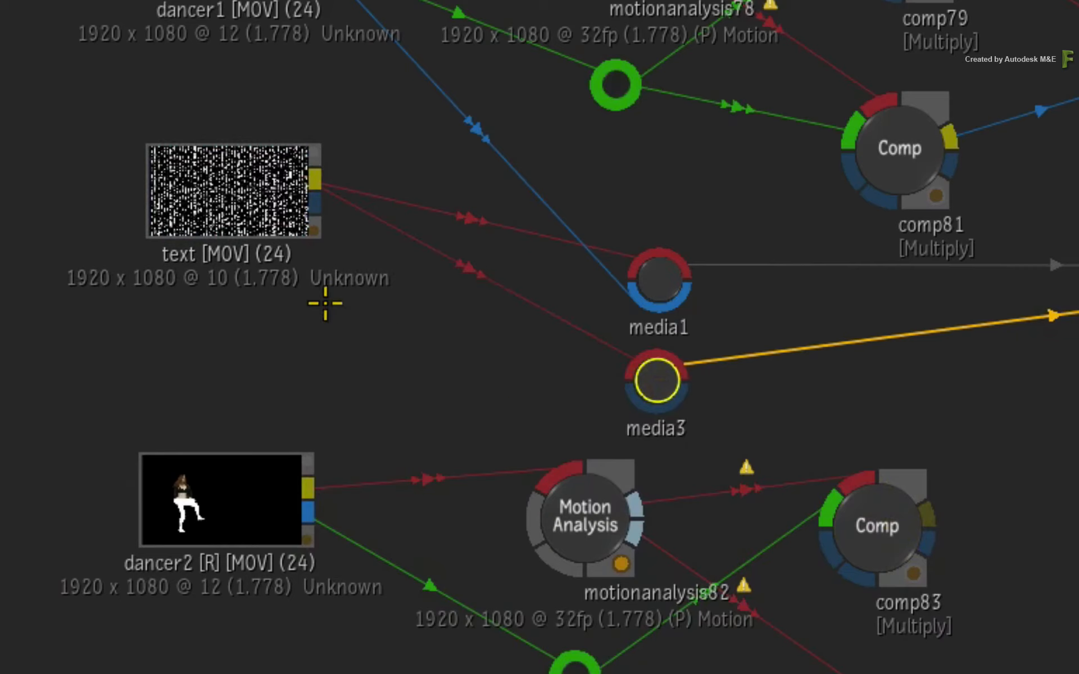
drag(241, 177, 250, 271)
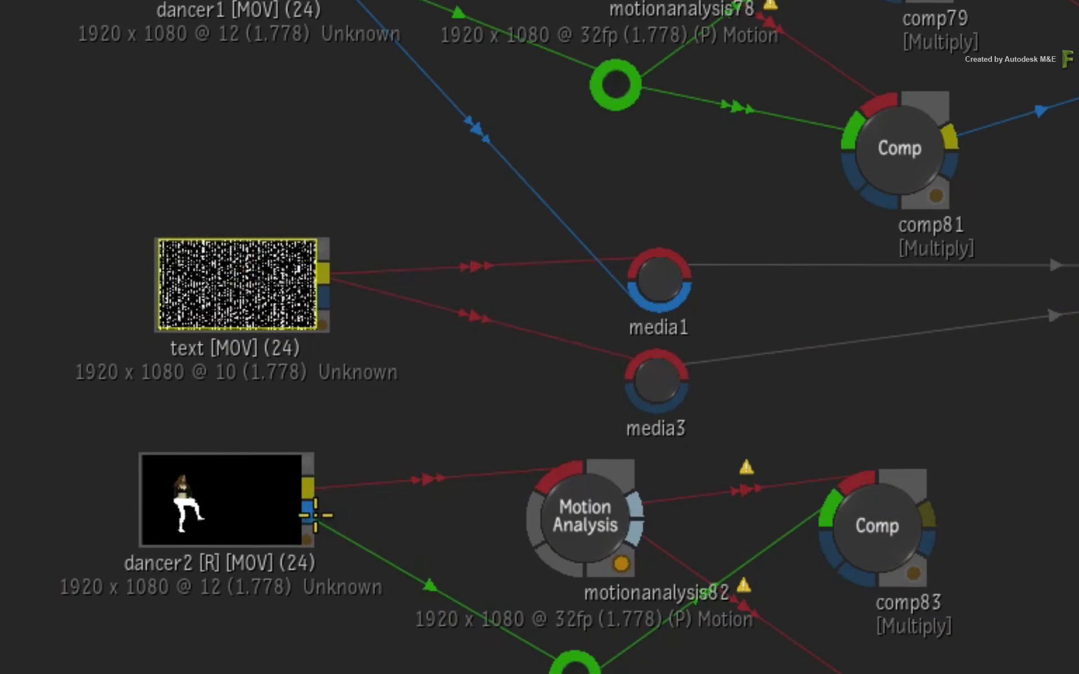
drag(308, 513, 630, 400)
click(653, 382)
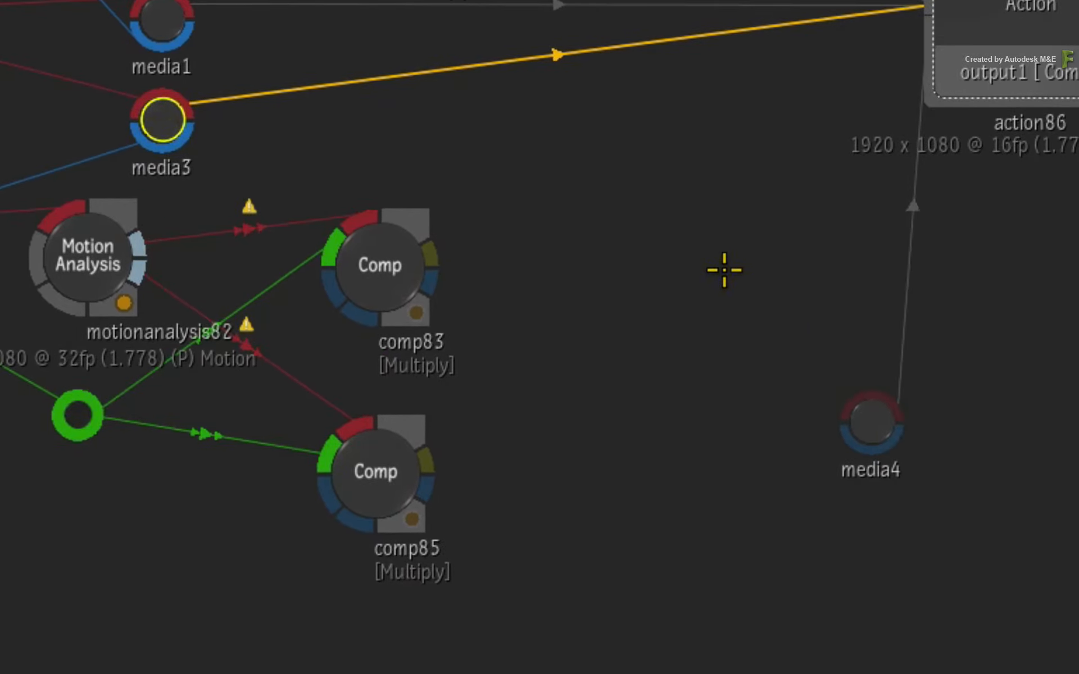
Step: Position media4 and connect comp83 as its front and comp85 as its matte
drag(895, 426, 638, 363)
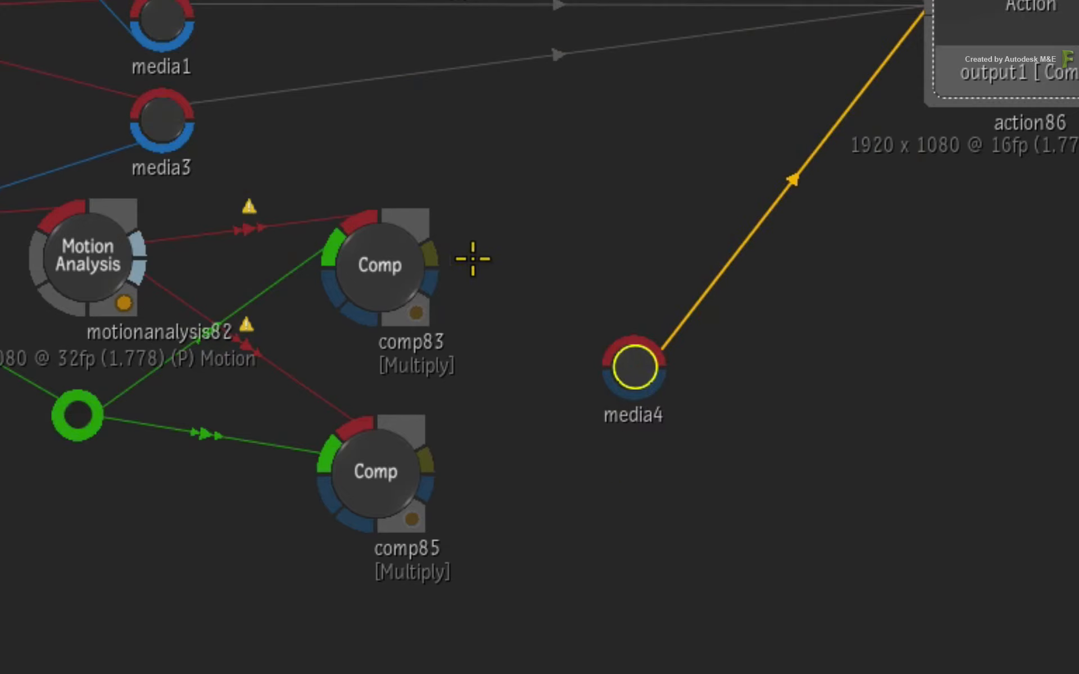
drag(433, 253, 646, 355)
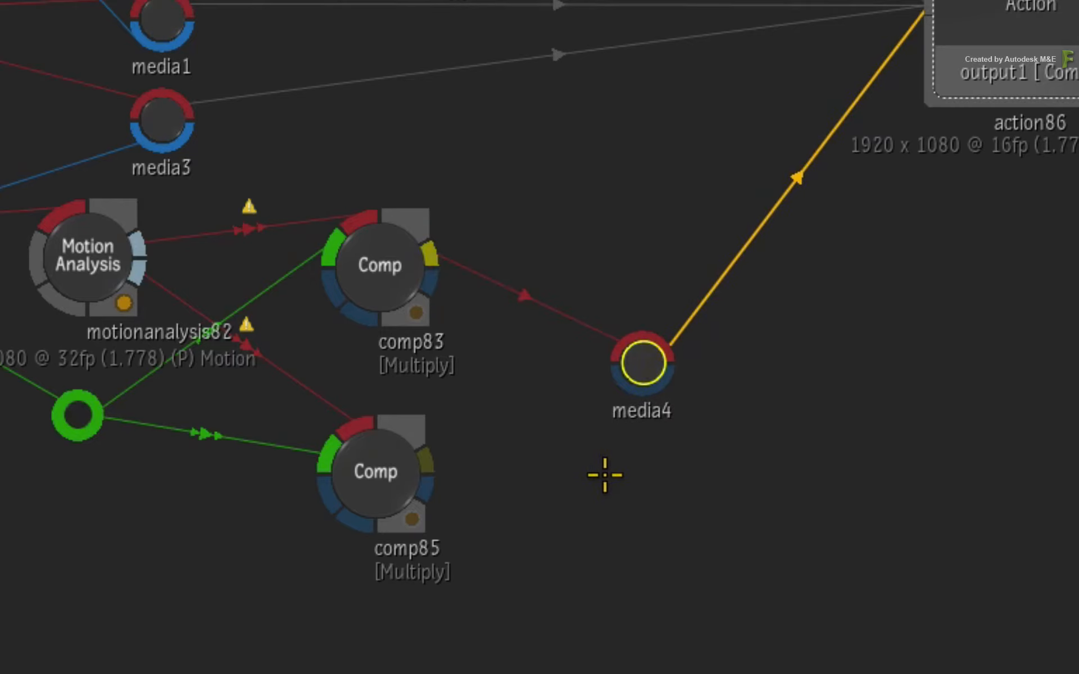
drag(429, 447, 644, 359)
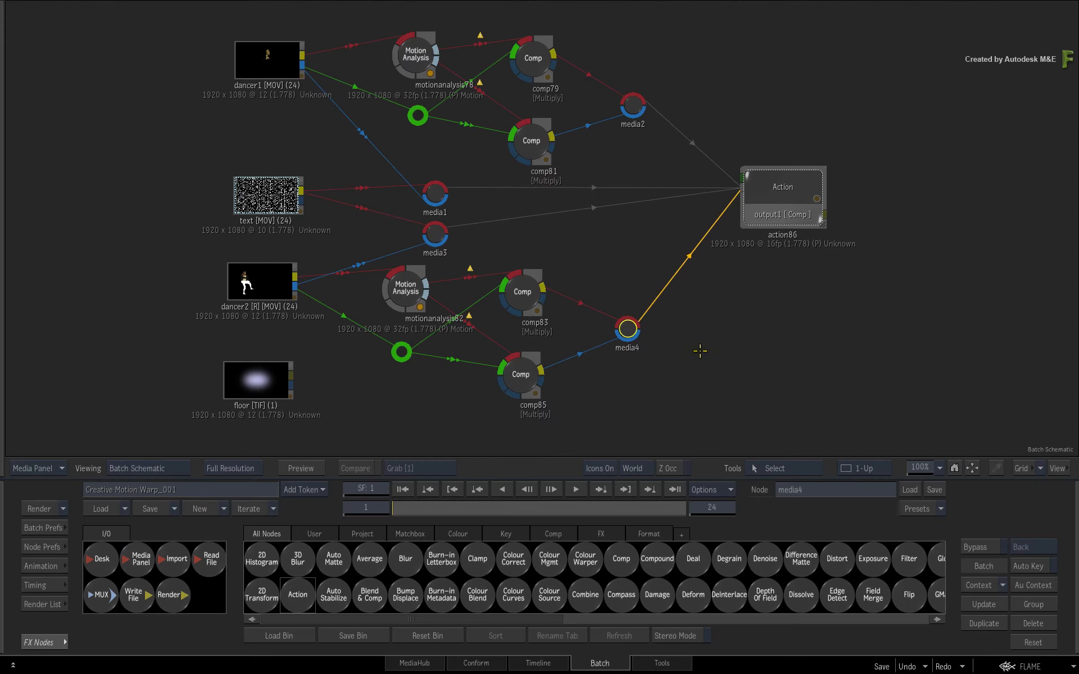
Step: Open the Action node's schematic and delete the second and fourth image layers with their axes
click(809, 182)
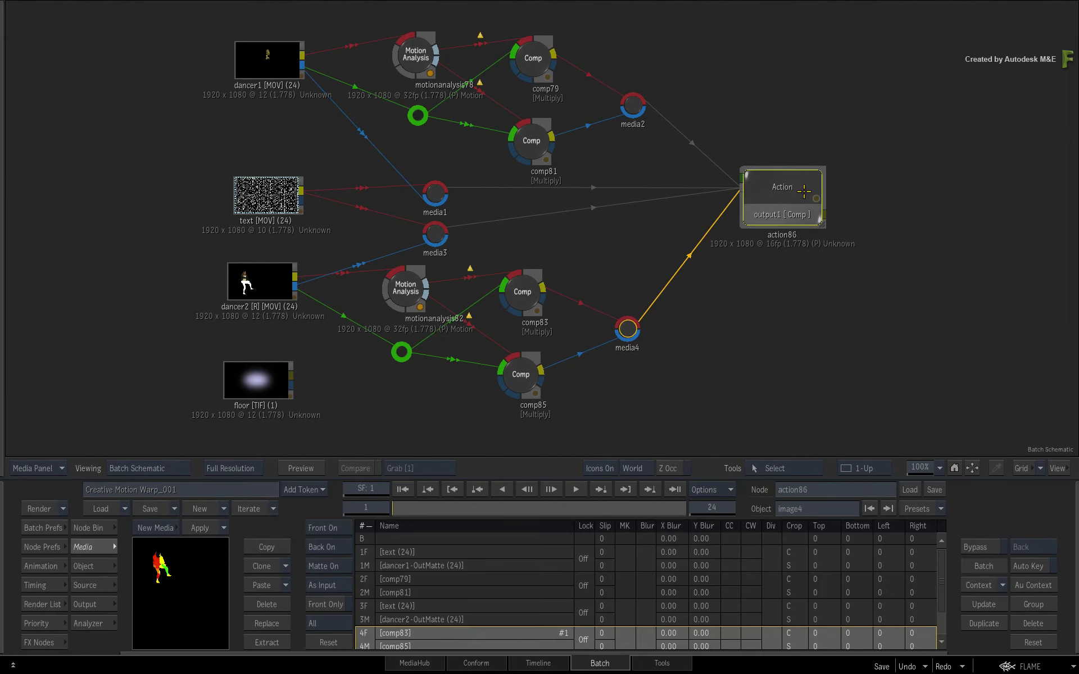
key(alt+2)
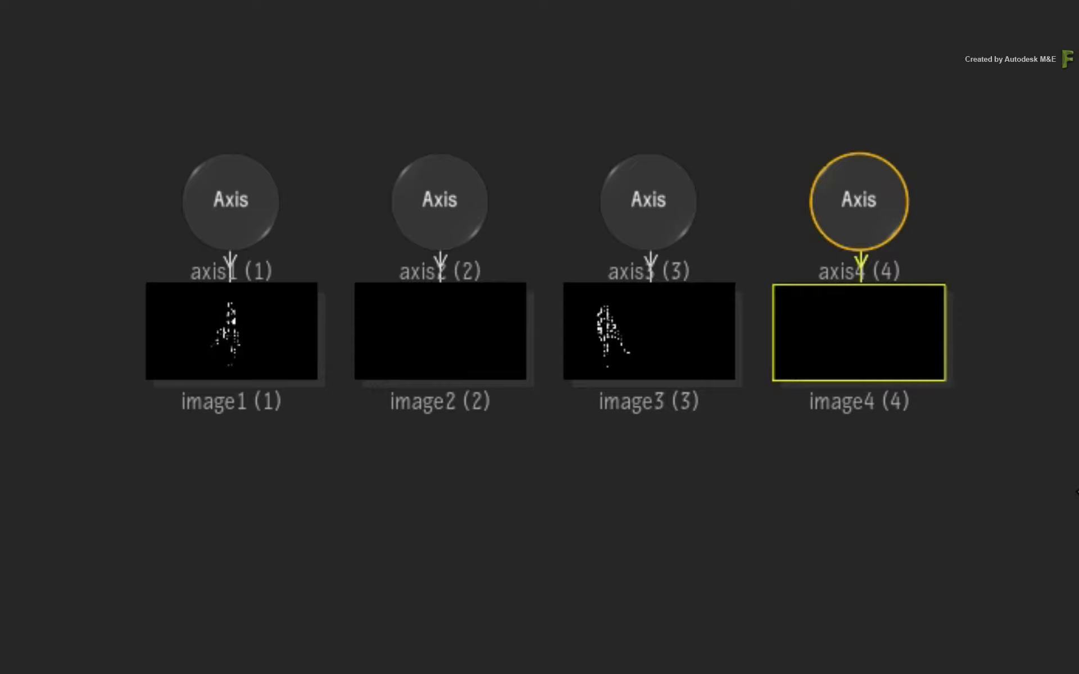
click(421, 200)
key(Delete)
drag(855, 217, 857, 305)
key(Delete)
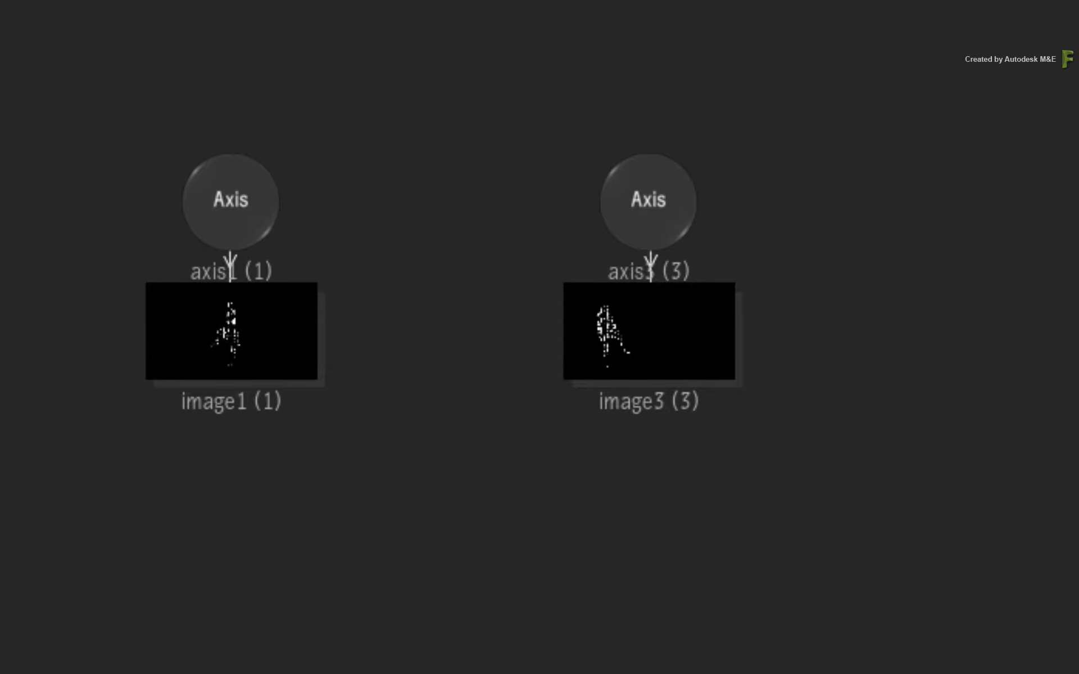
Step: Move axis1 horizontally in the viewer to an X position of about 347
drag(229, 168, 397, 195)
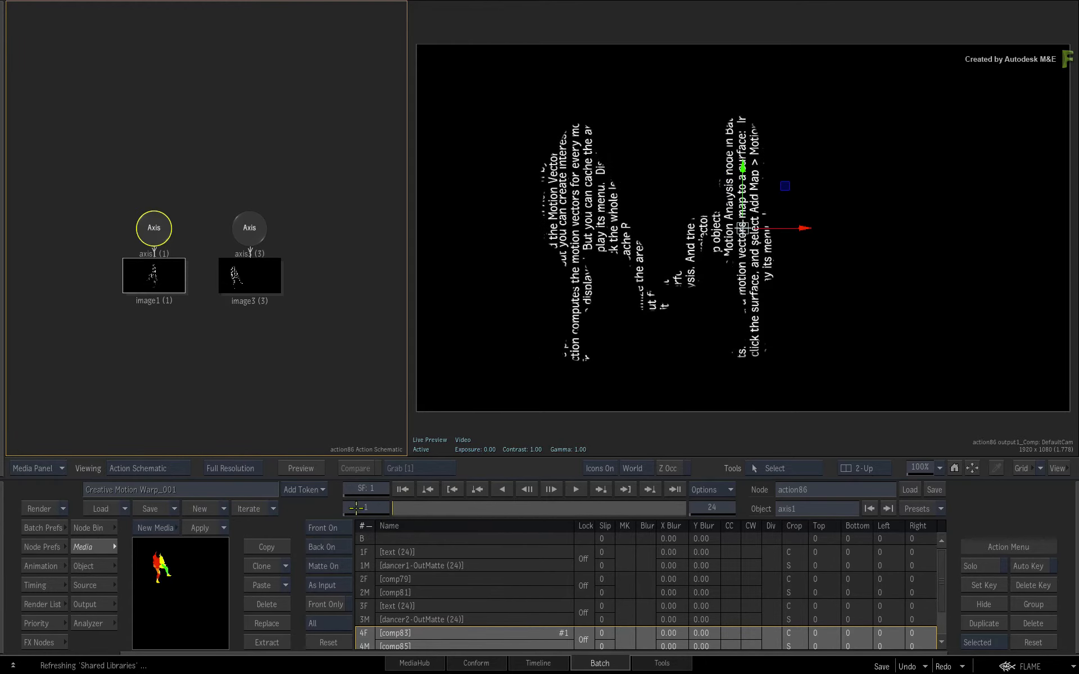
double_click(154, 230)
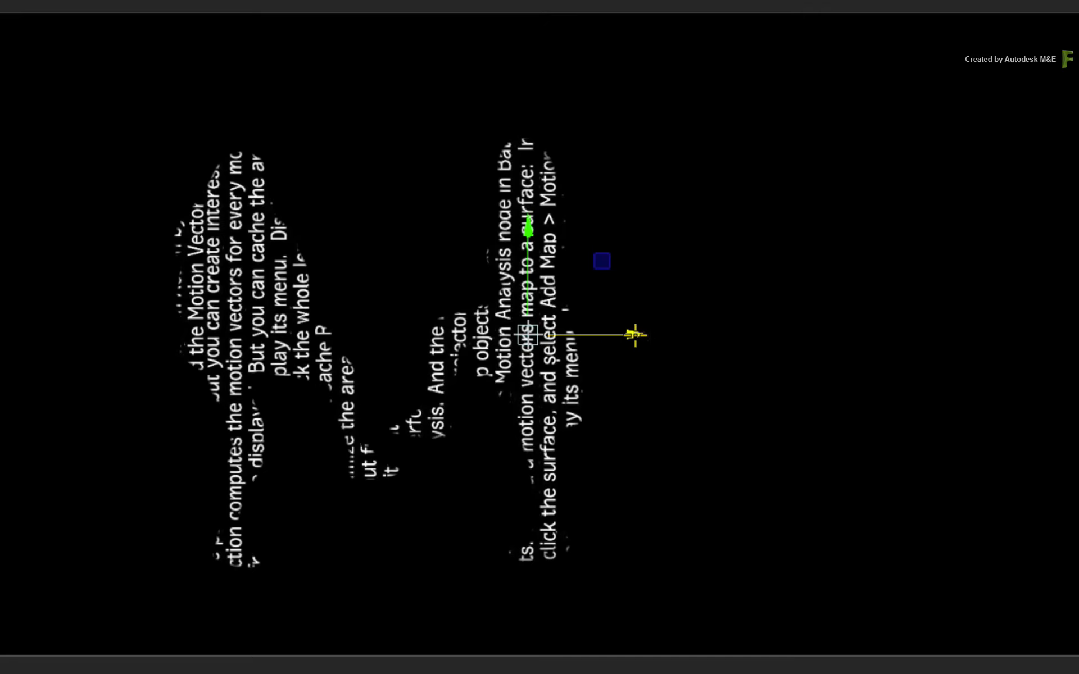
drag(637, 334, 839, 335)
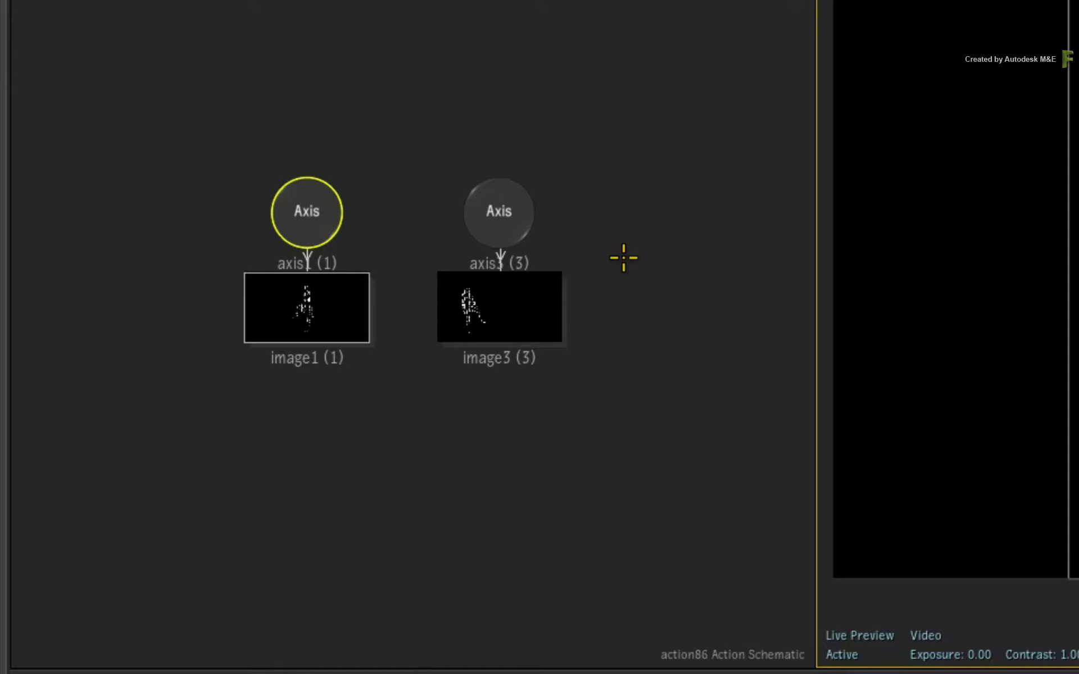
Step: Select both remaining axes as a multi-selection and offset their Y position to 50
drag(185, 74, 601, 254)
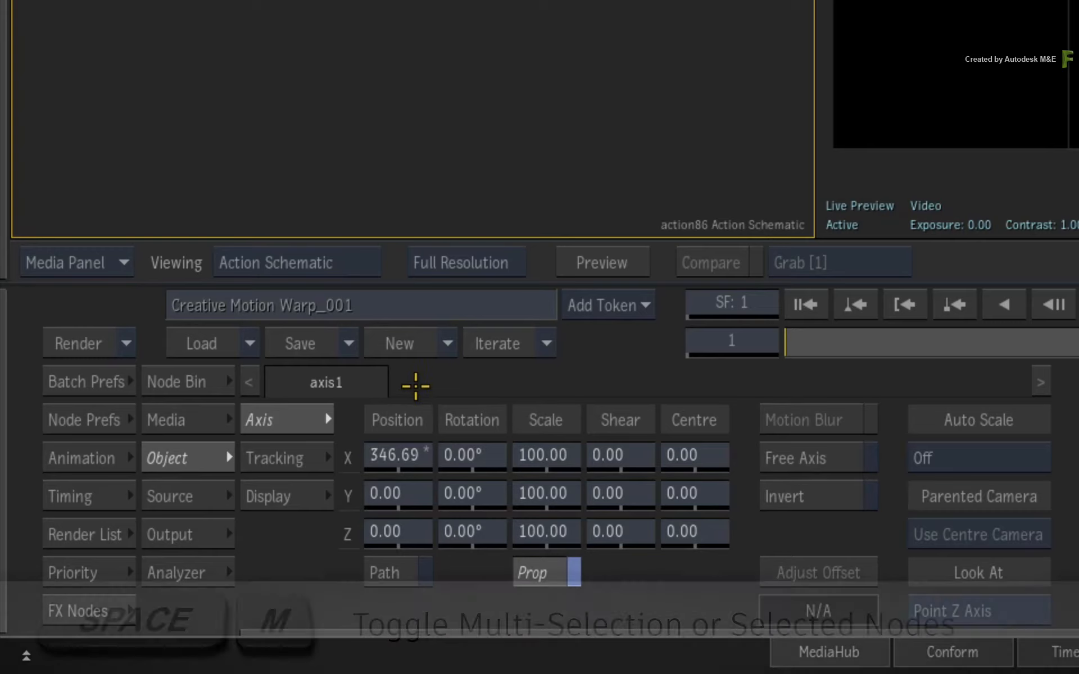
key(space+m)
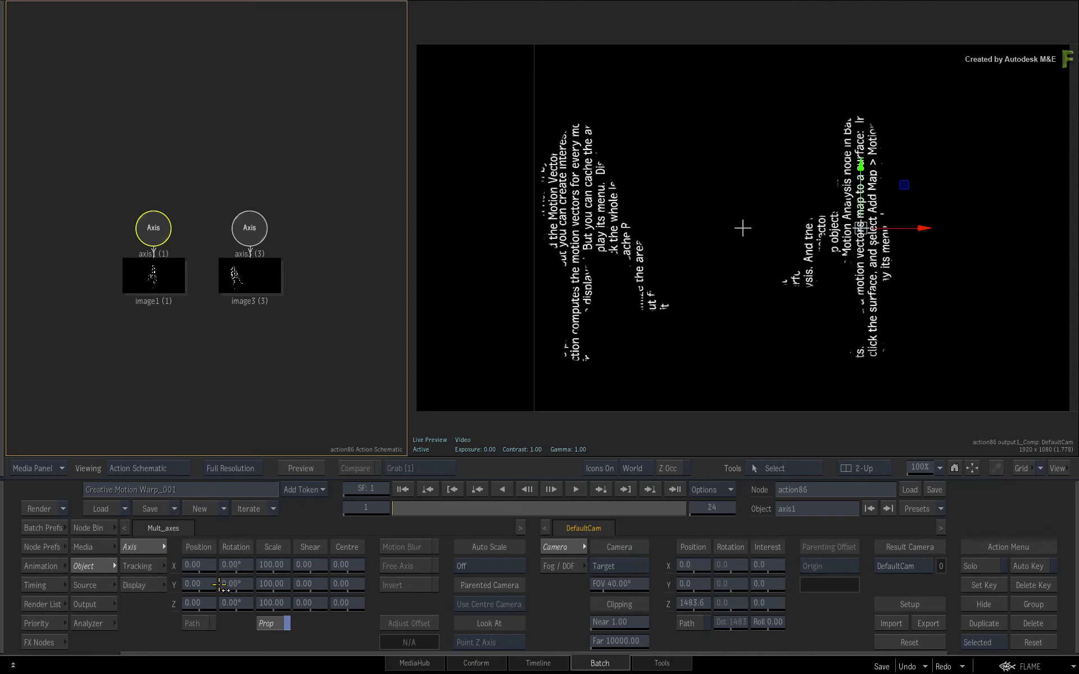
drag(194, 584, 230, 585)
key(ctrl+z)
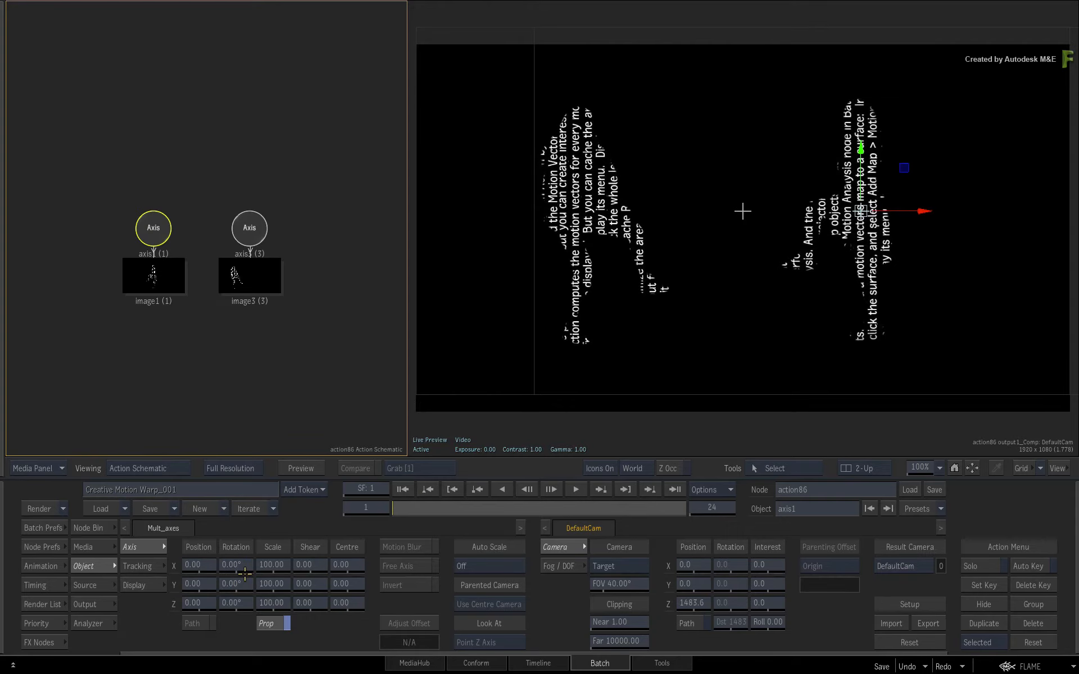
Step: Scrub through the frames and open the Action node's media list
mouse_move(403, 507)
mouse_down()
mouse_move(677, 496)
mouse_move(567, 499)
mouse_up()
drag(595, 671, 646, 672)
double_click(157, 277)
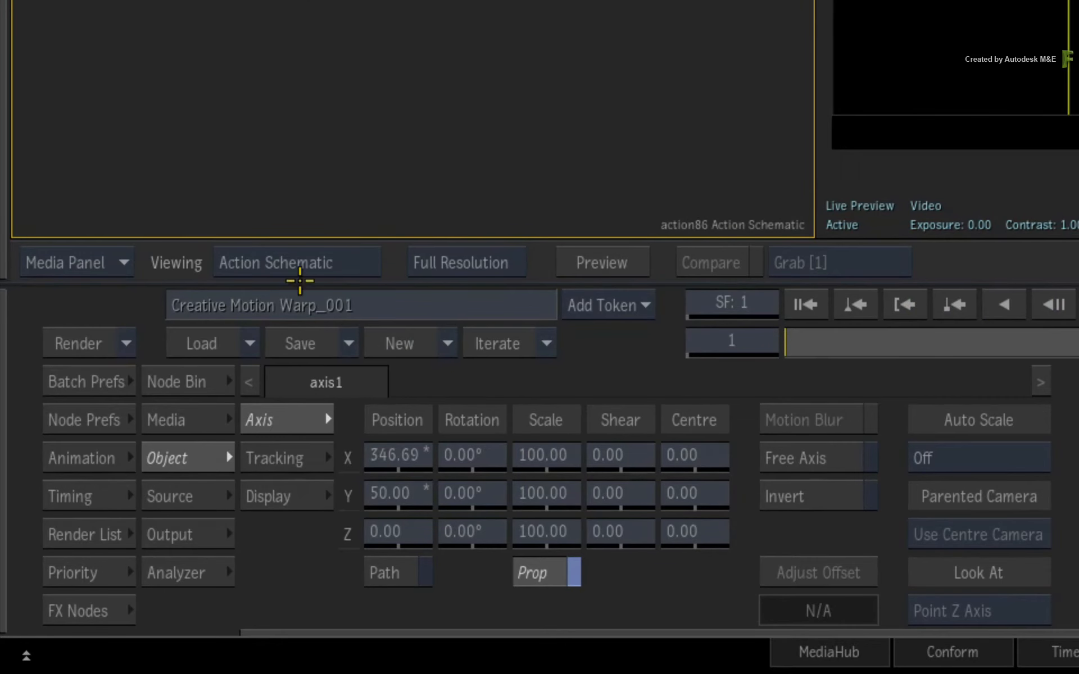
click(180, 423)
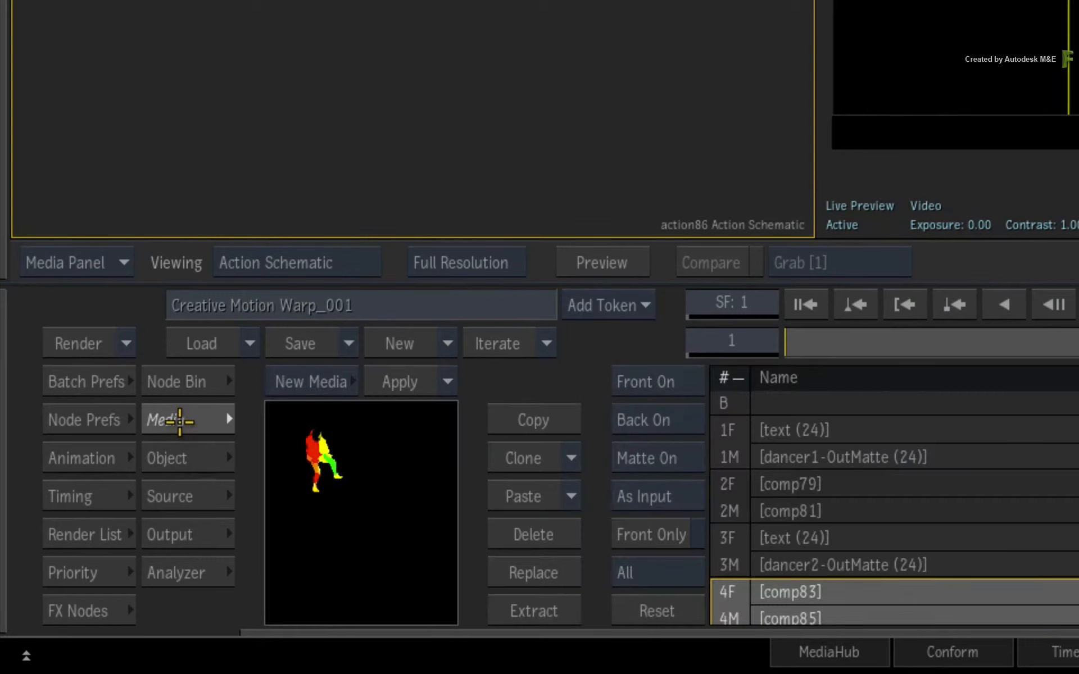
Step: Add a Motion Vectors Map to image1 and position the new map node beneath it in the schematic
click(726, 503)
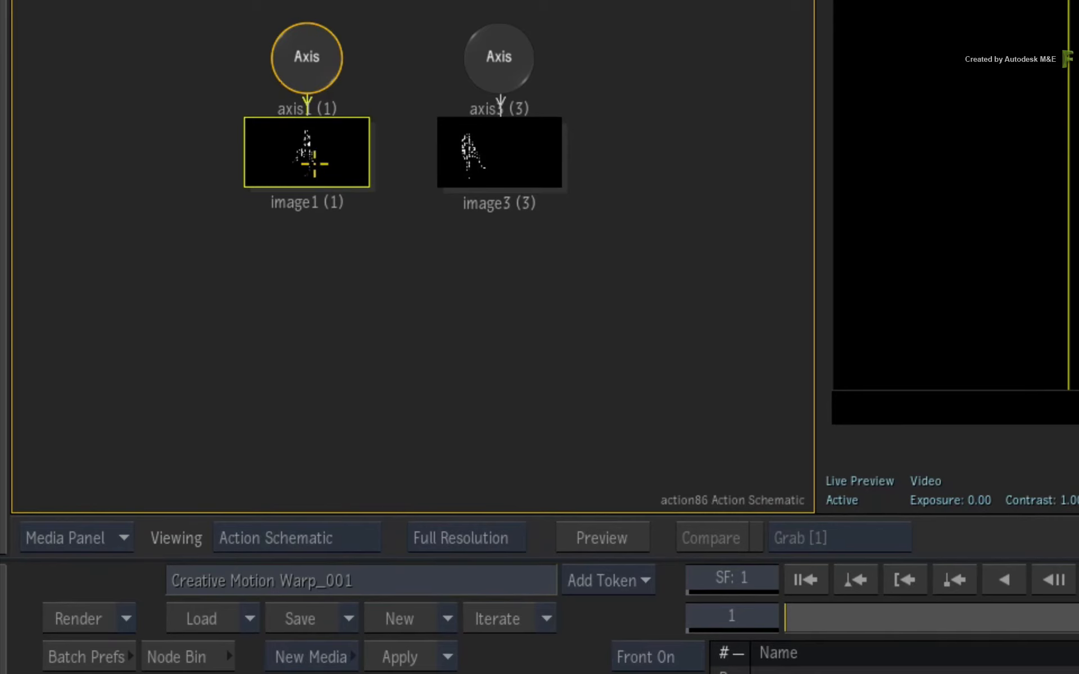
right_click(312, 161)
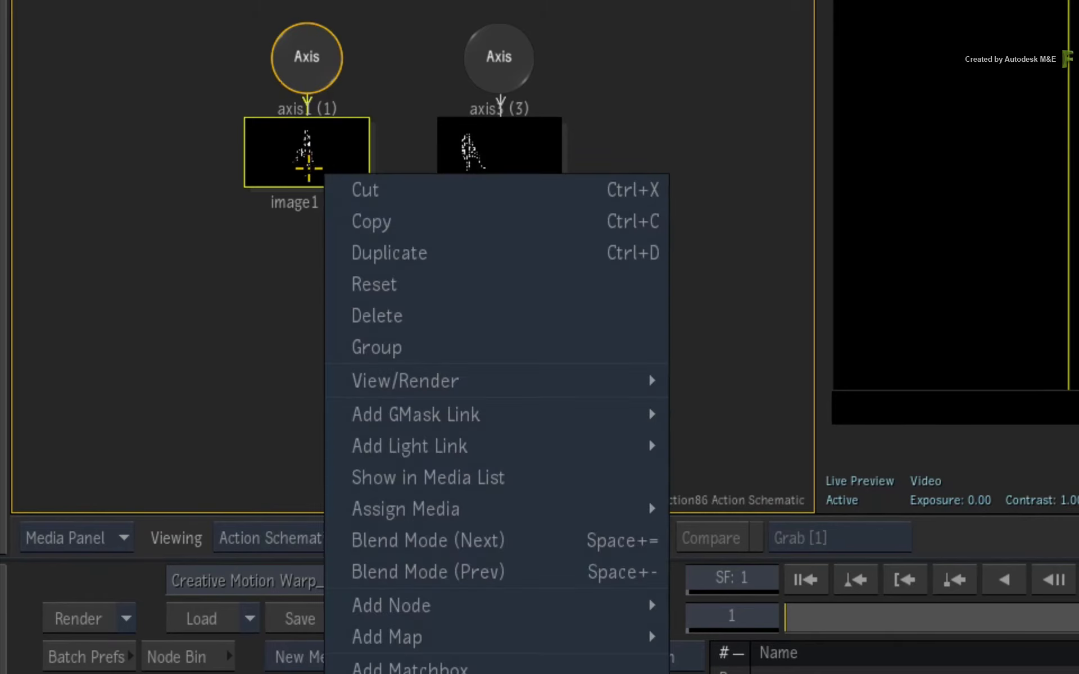
mouse_move(553, 638)
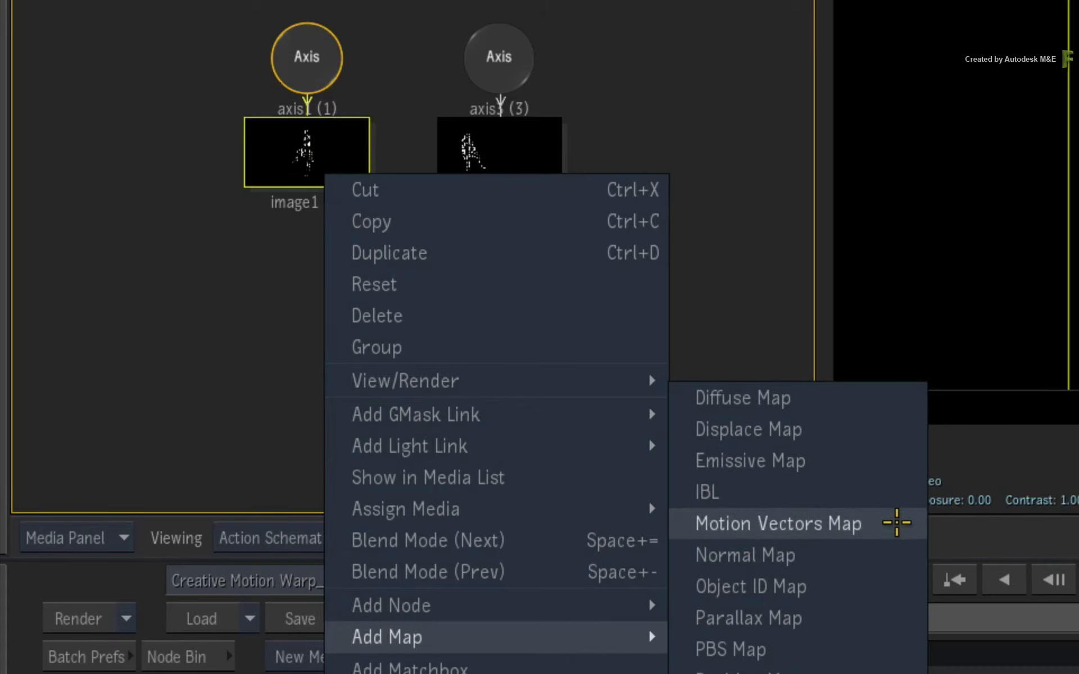
click(896, 523)
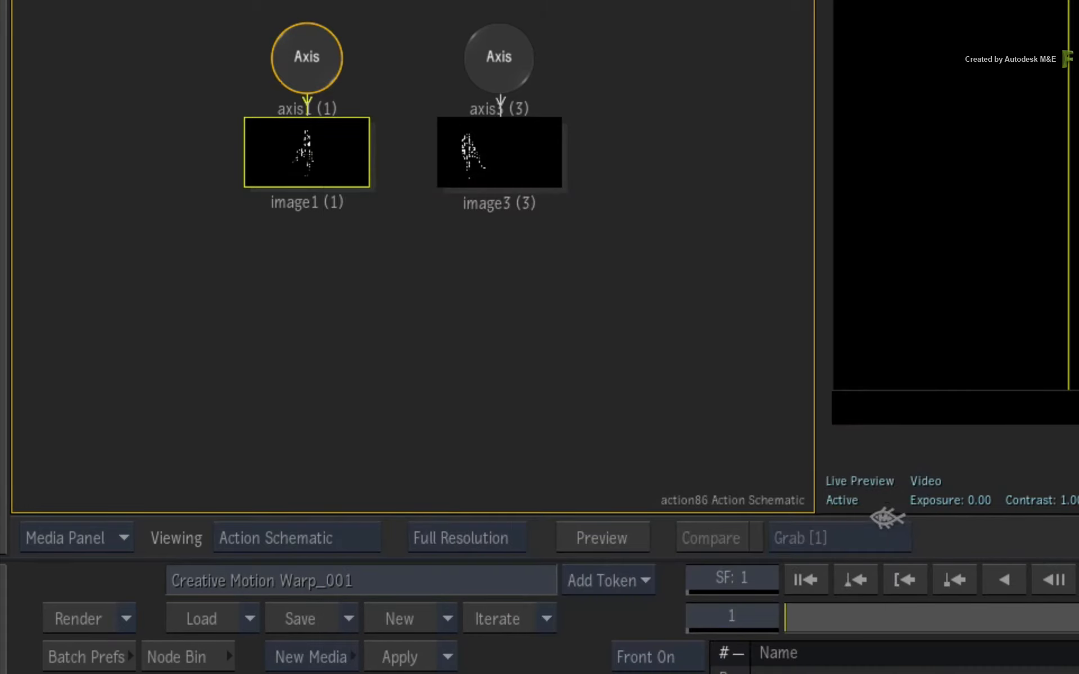
drag(457, 243, 303, 255)
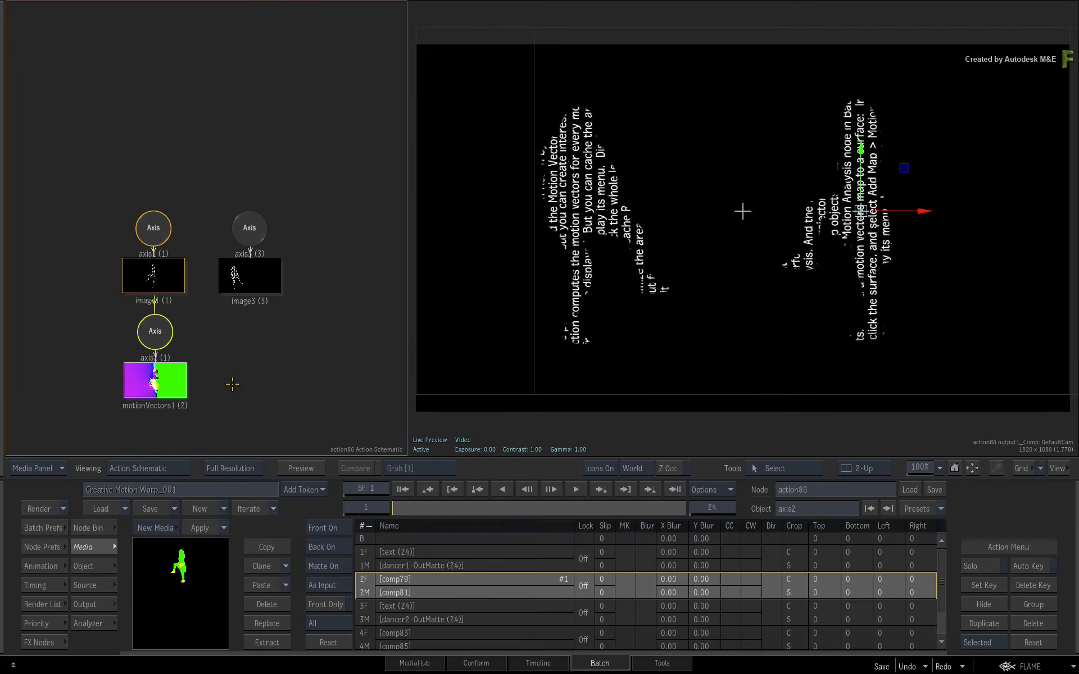
Step: Set motionVectors1's analysis mode to Forward/Backward and review its analysis settings
double_click(174, 384)
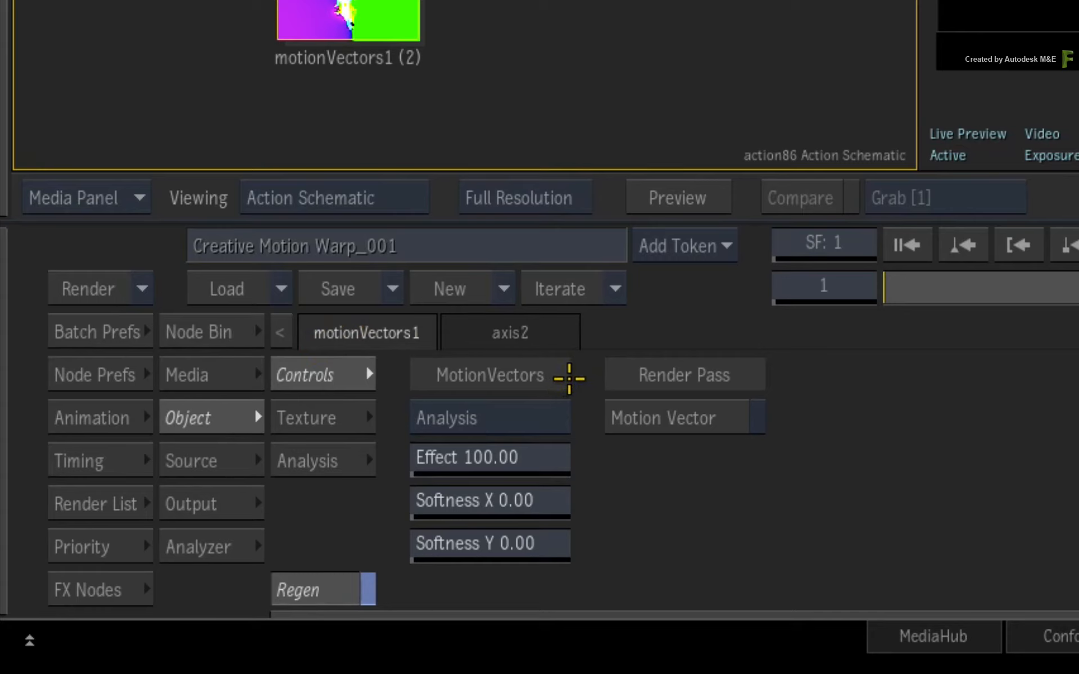
click(544, 419)
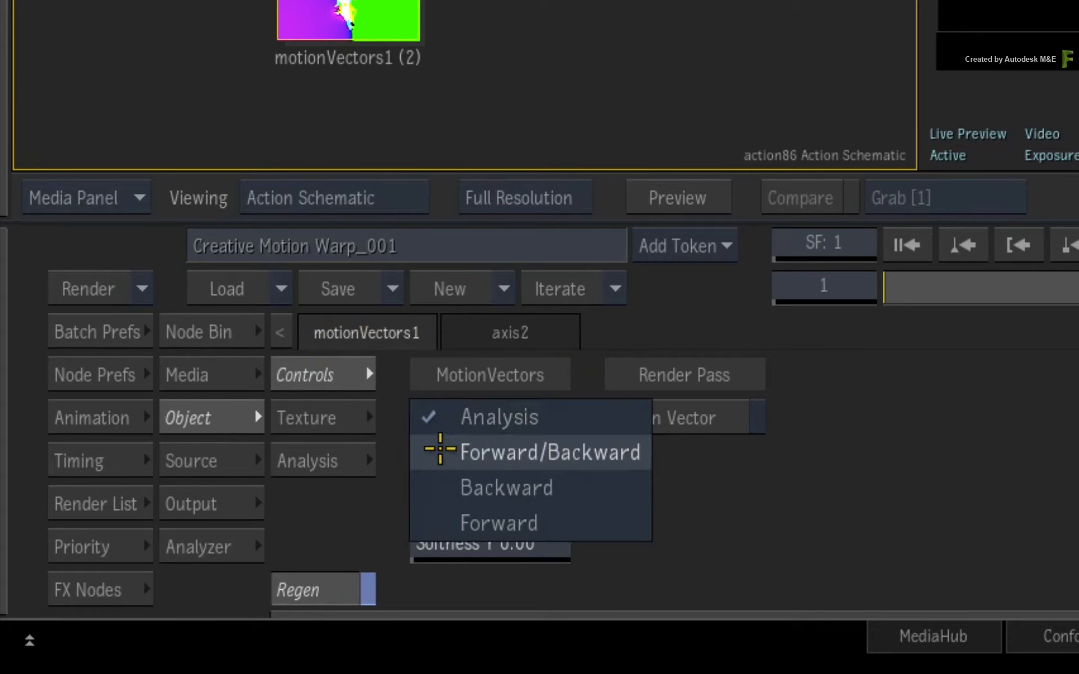
click(428, 453)
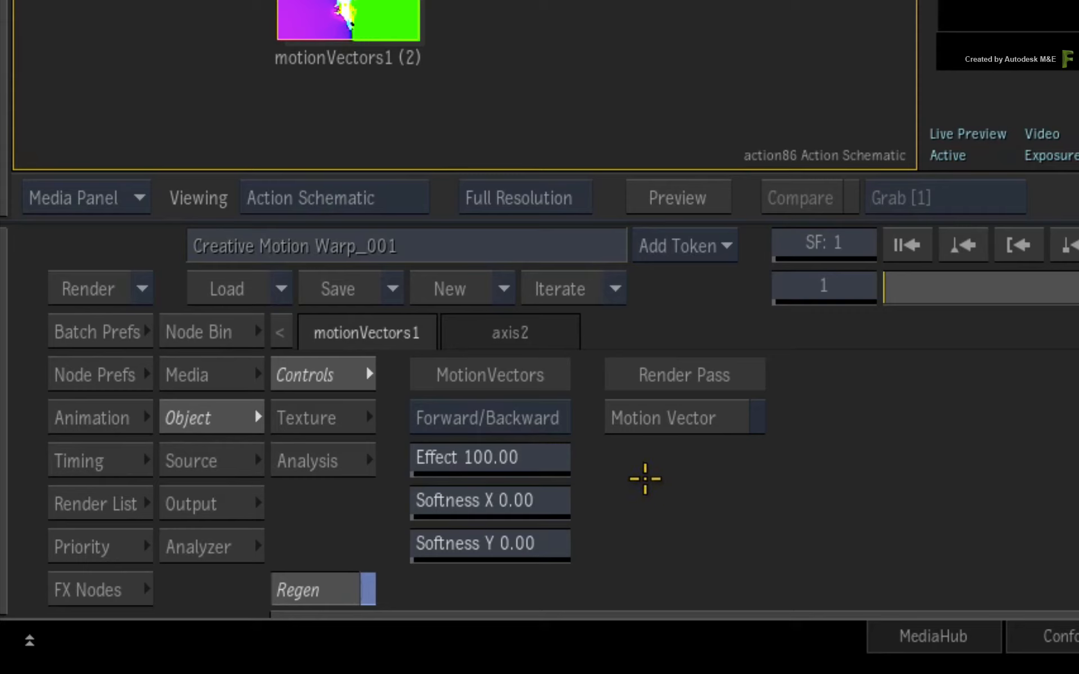
click(300, 460)
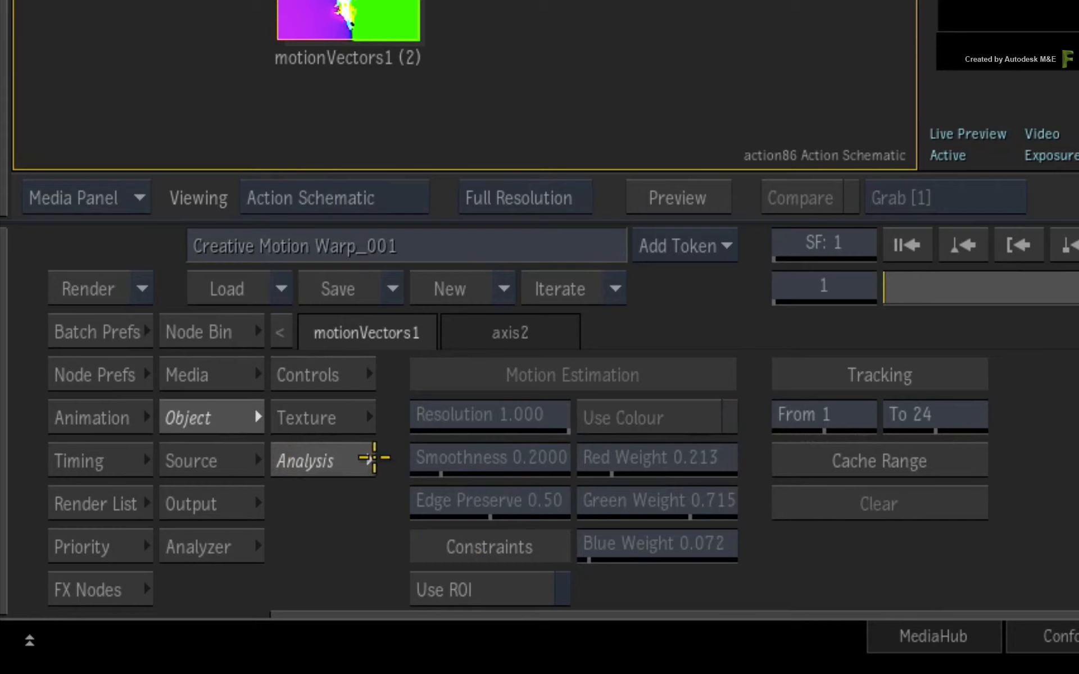
click(289, 375)
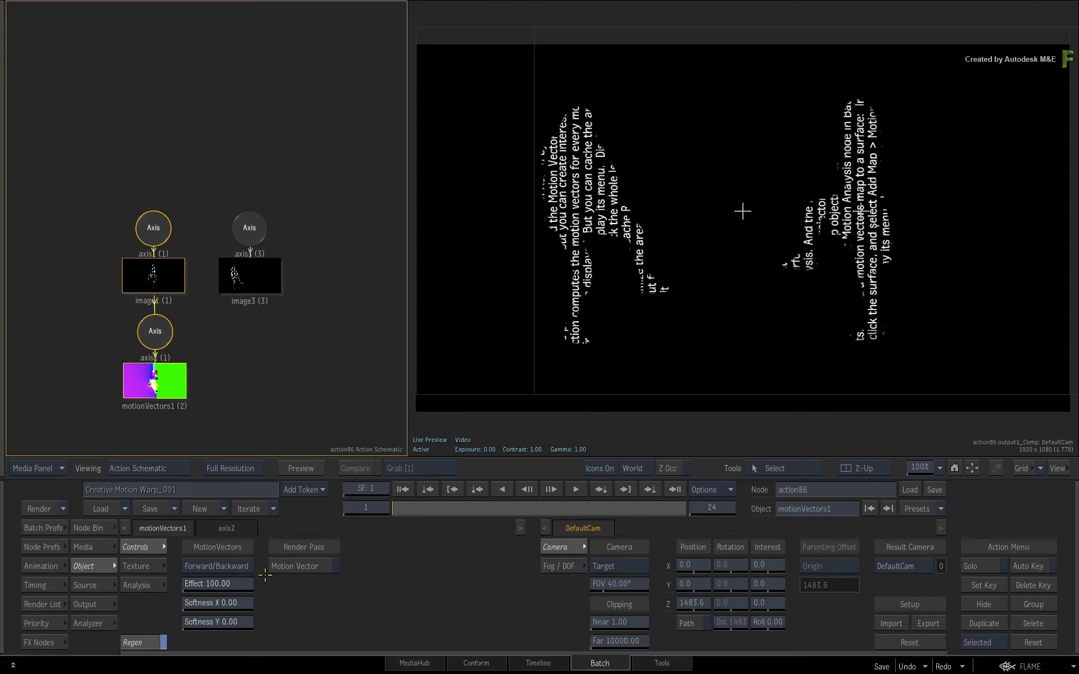
Step: Add a Motion Warp tracking reference on image1 and process the motion through to the last frame
click(153, 274)
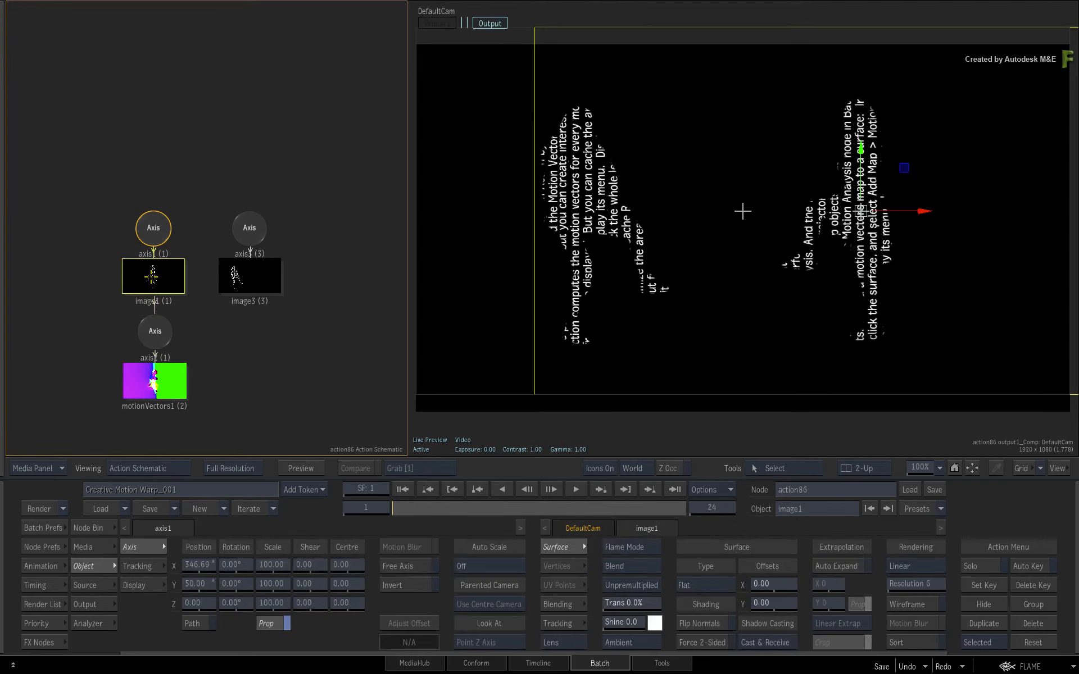
click(555, 623)
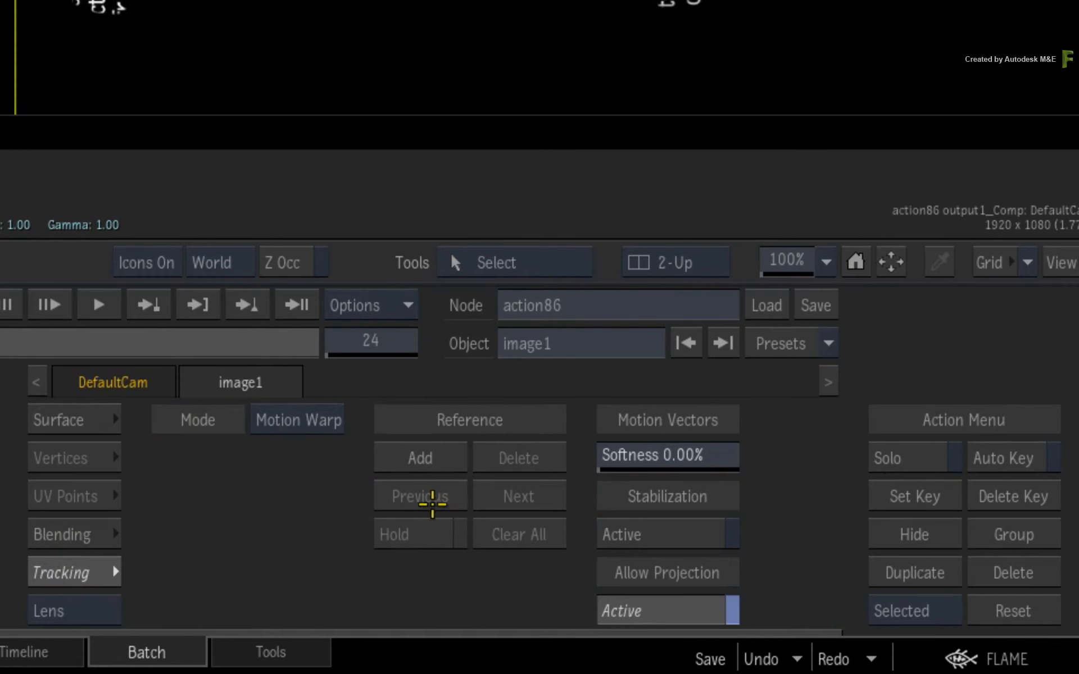
click(736, 565)
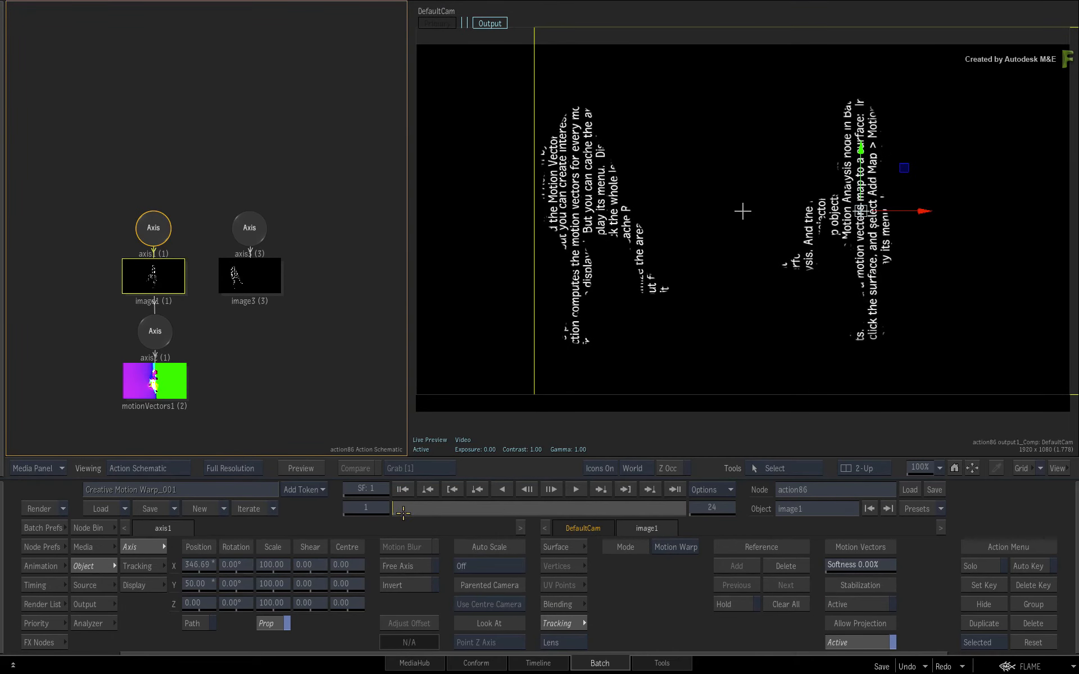
drag(398, 507, 402, 509)
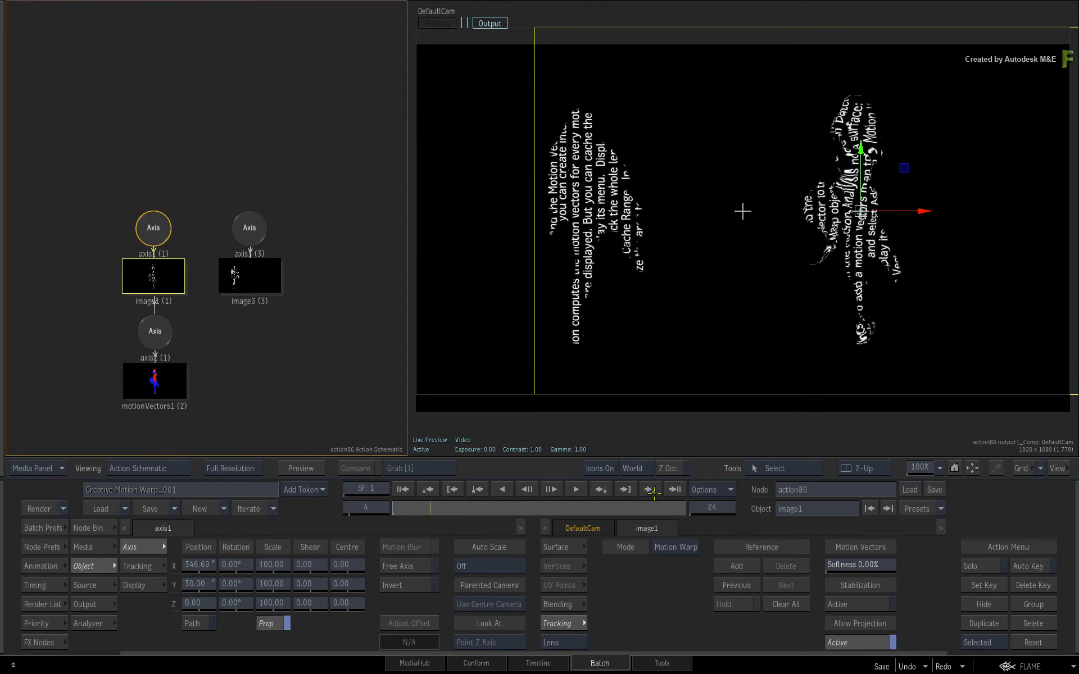
click(674, 490)
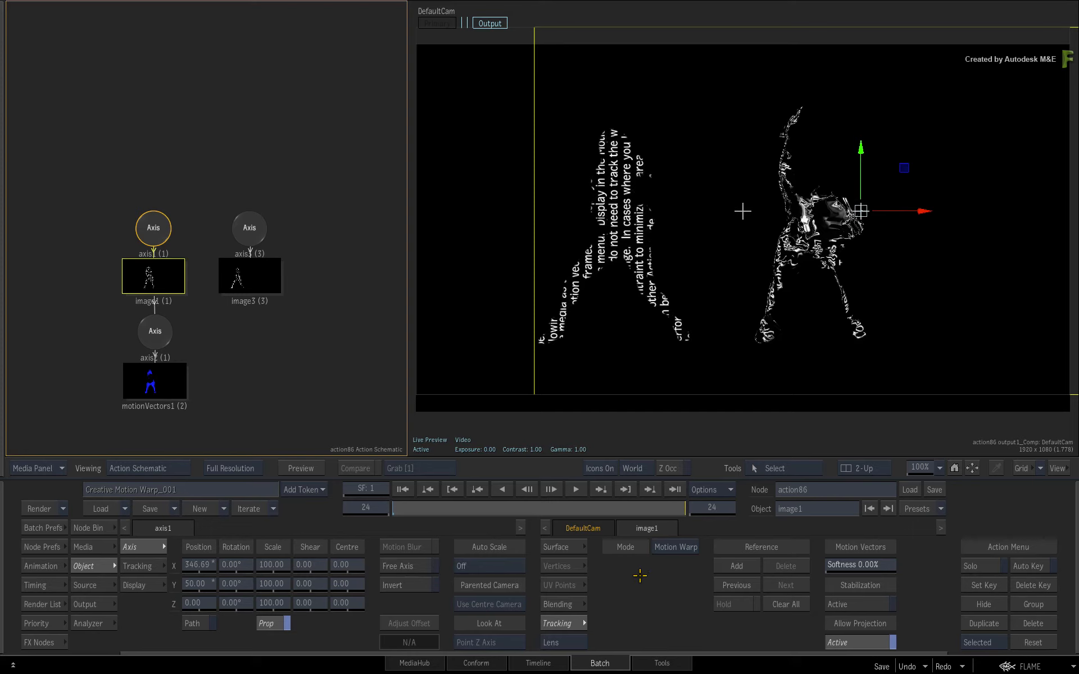
click(726, 563)
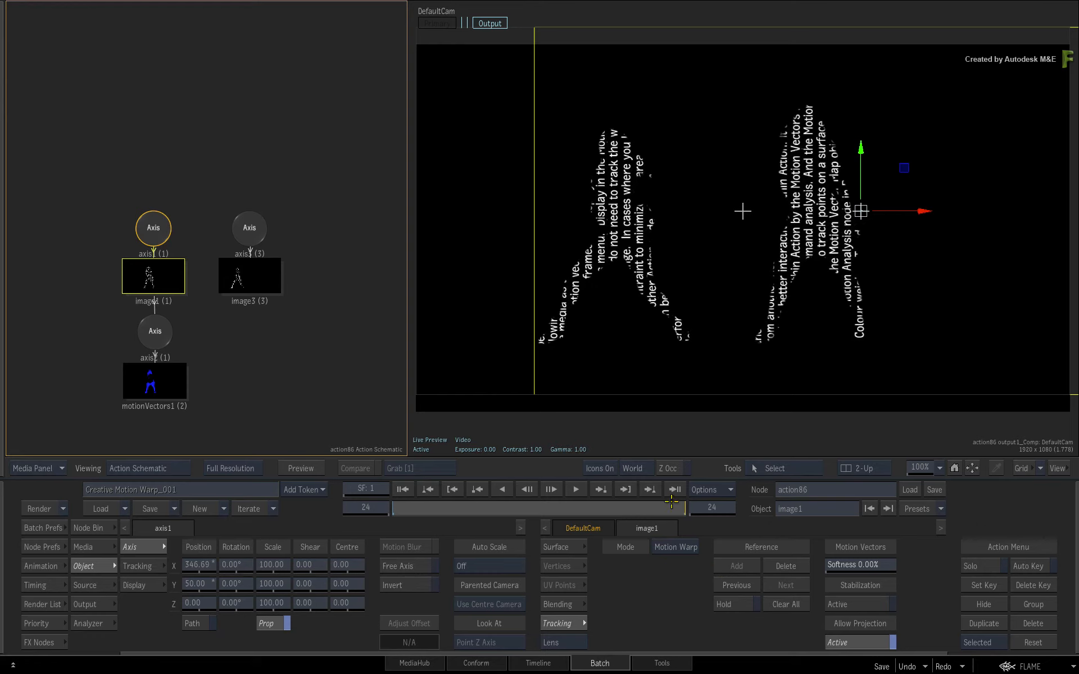
Step: Set image1's motion vectors softness to 4.00%
drag(672, 504, 532, 509)
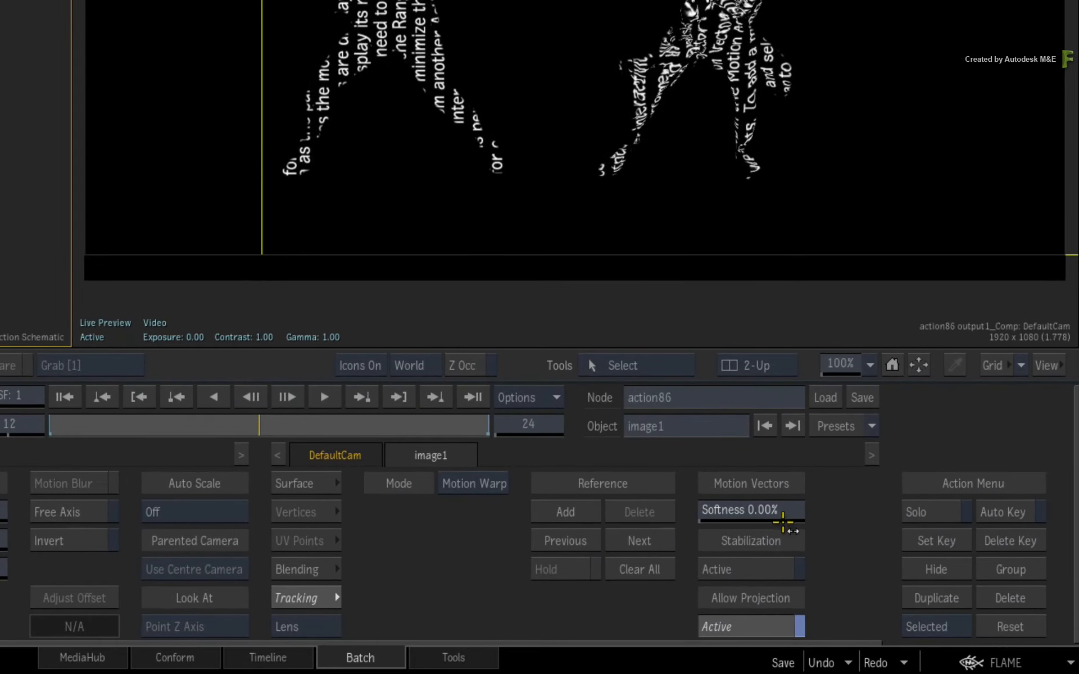
drag(730, 510, 761, 508)
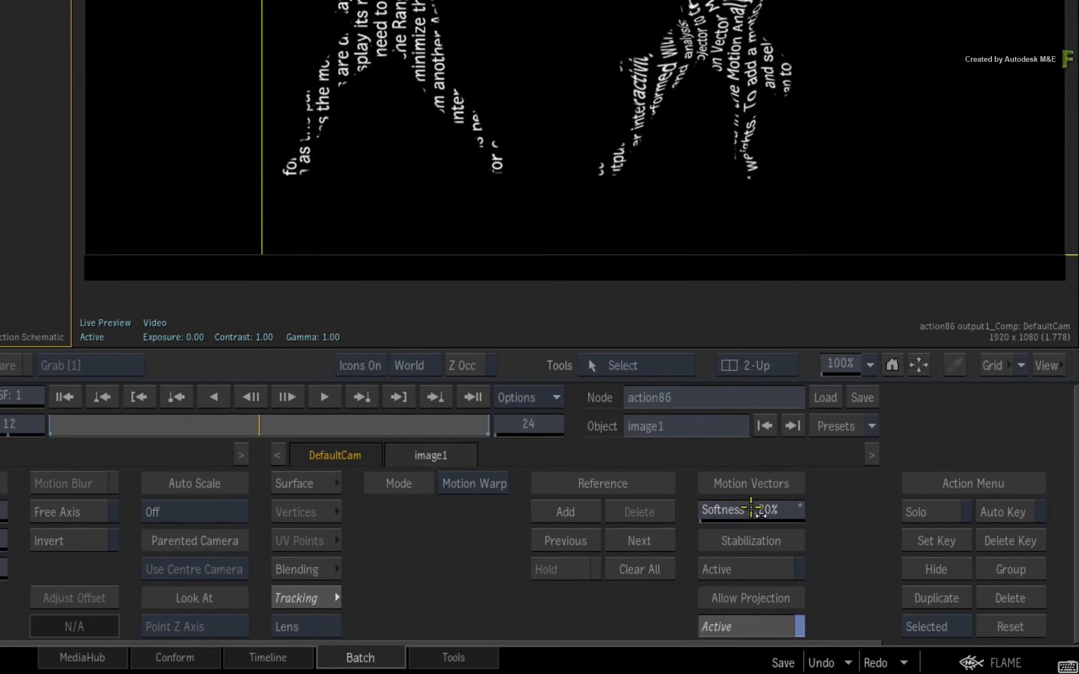
drag(902, 503, 781, 510)
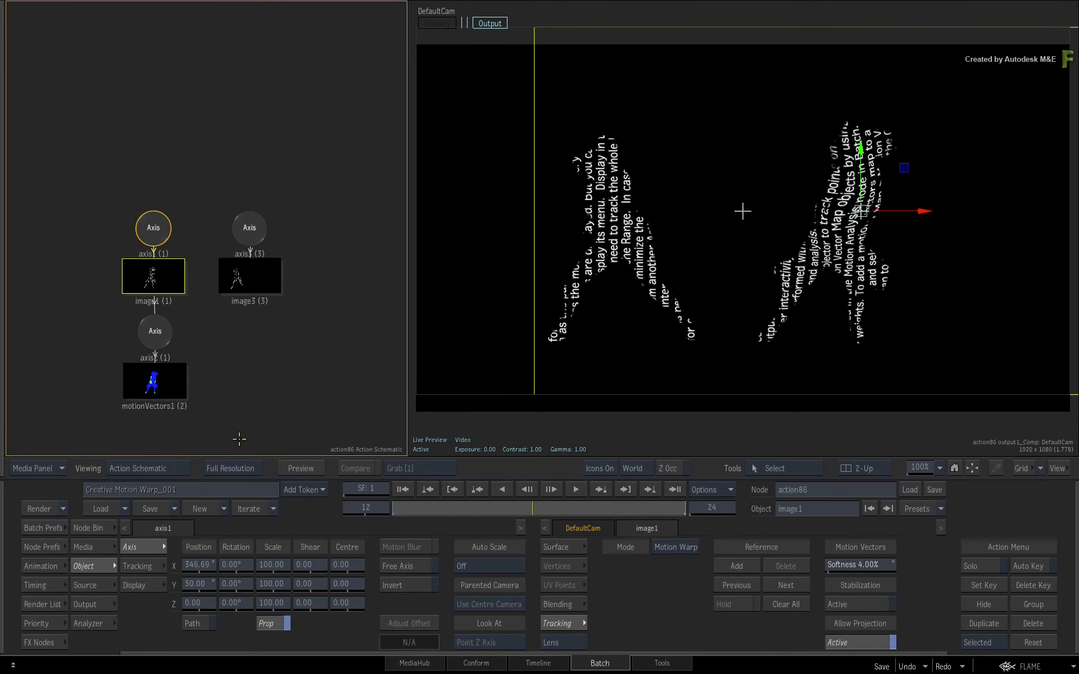
Step: Set motionVectors1's Effect to 251 and play back the warp
click(173, 387)
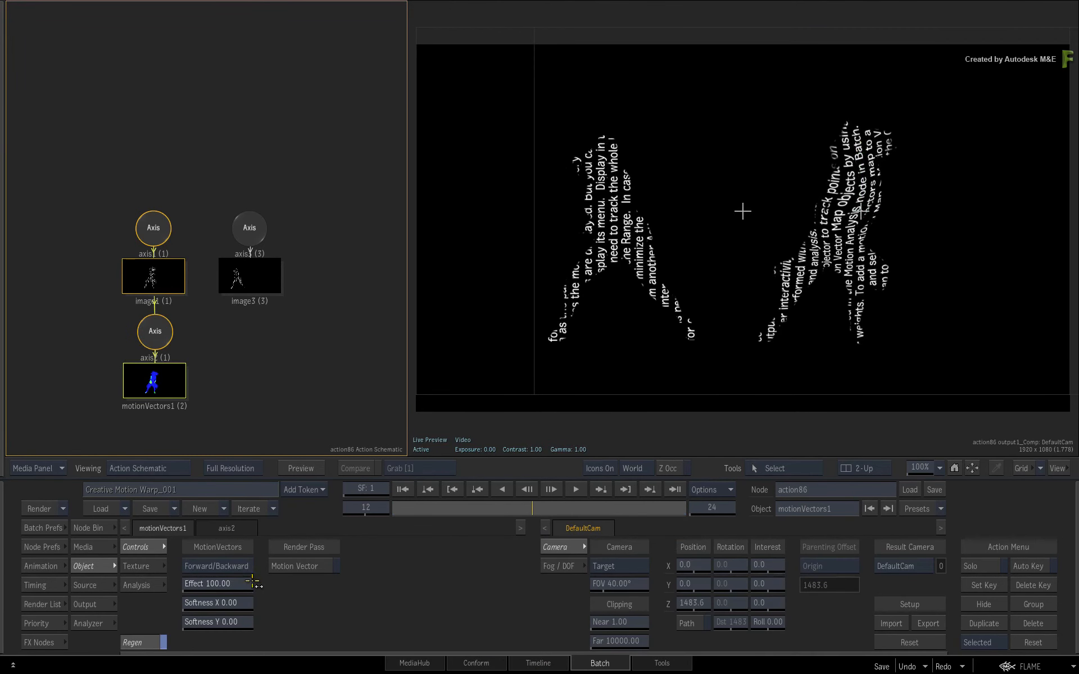
drag(227, 585, 327, 573)
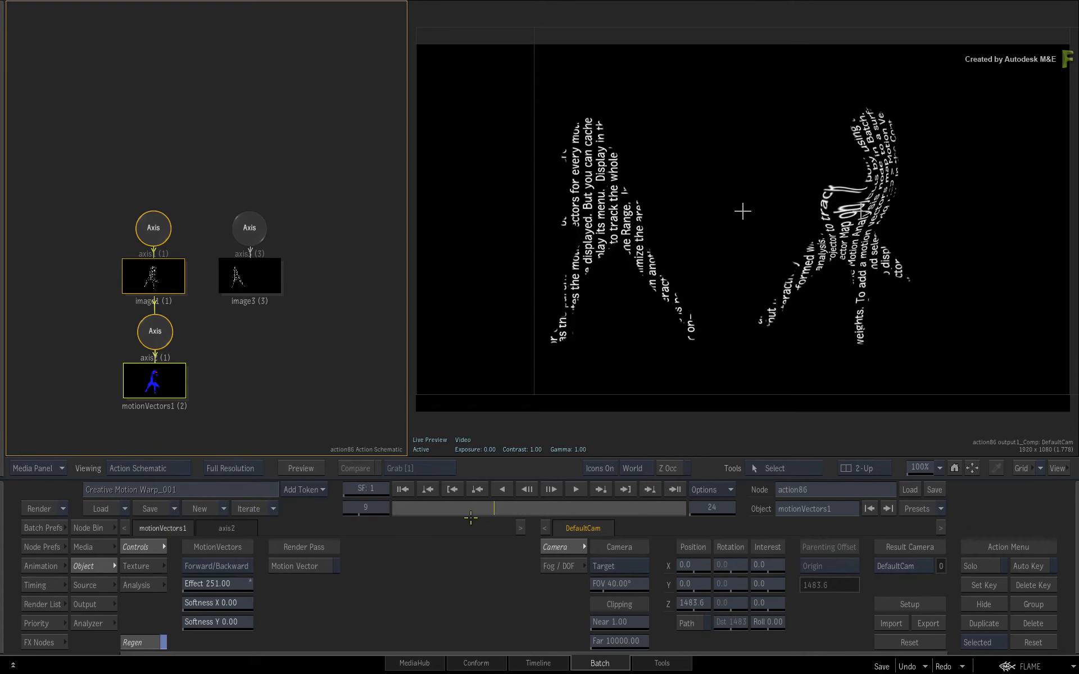
drag(449, 521, 410, 507)
click(573, 490)
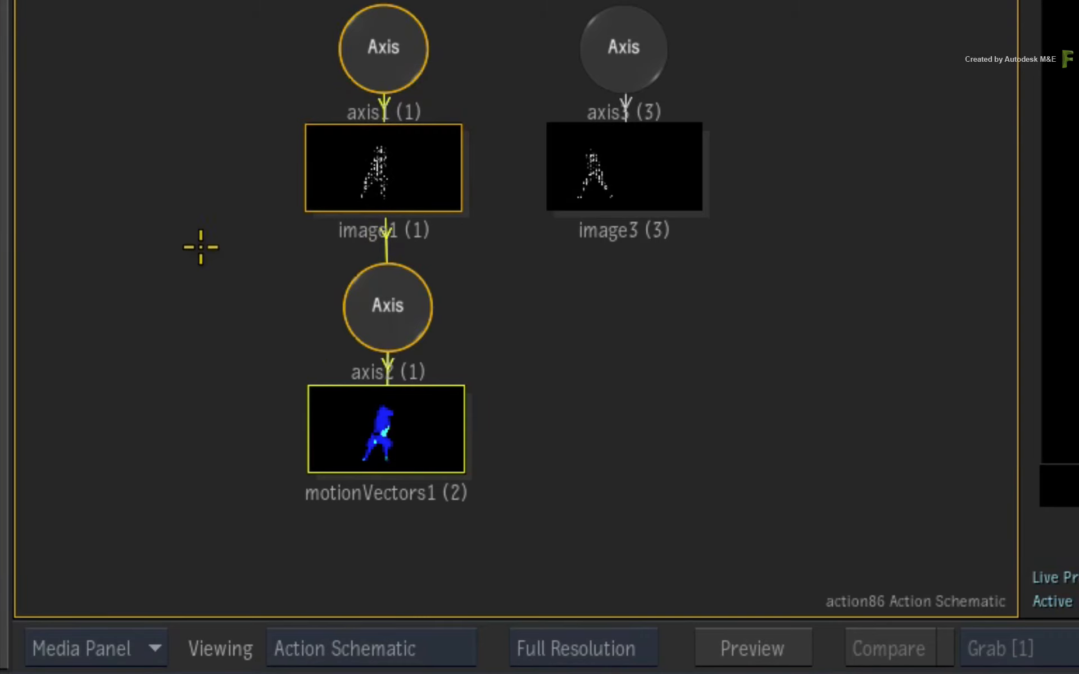
Step: Duplicate axis2 with motionVectors1 and parent the copy under image3
drag(191, 235, 545, 543)
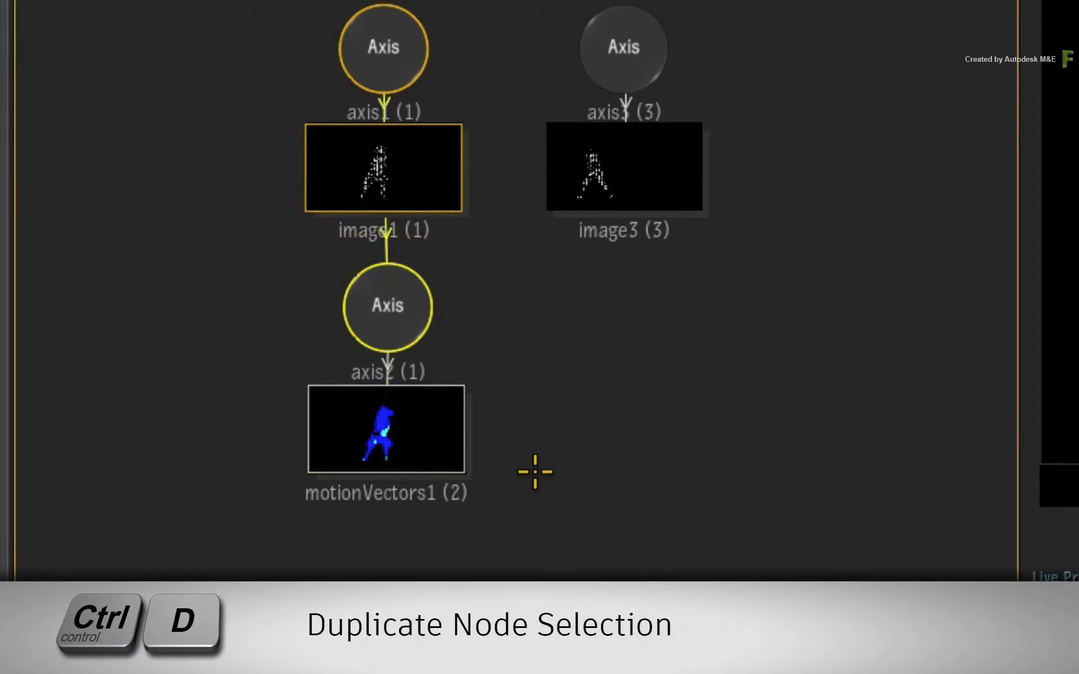
key(ctrl+d)
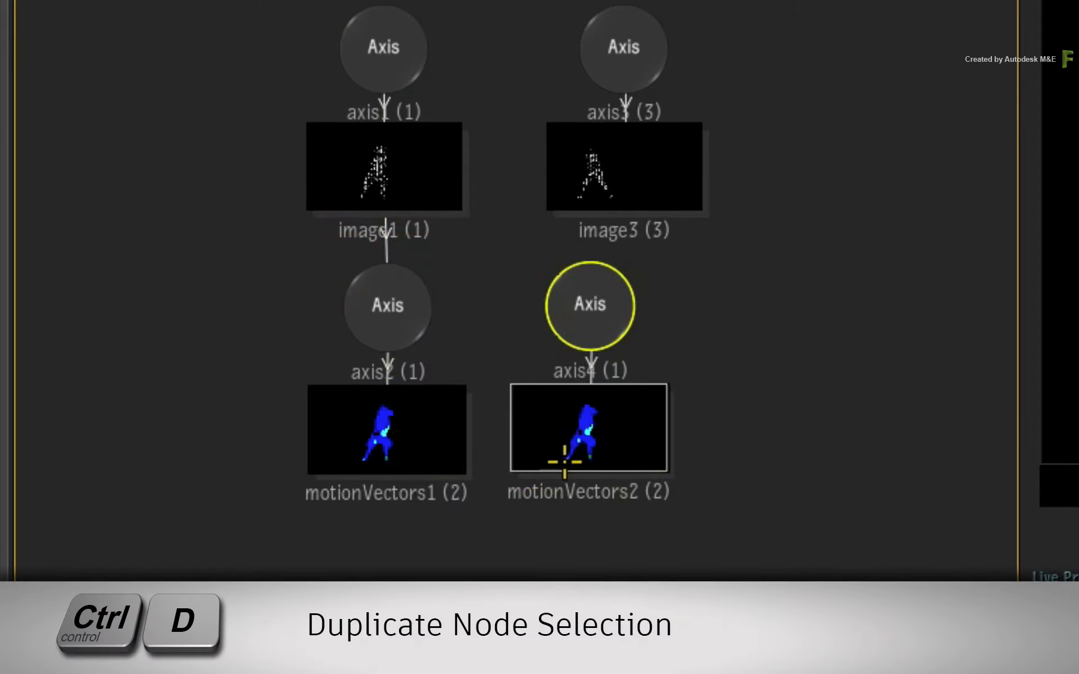
click(755, 300)
drag(694, 207, 590, 304)
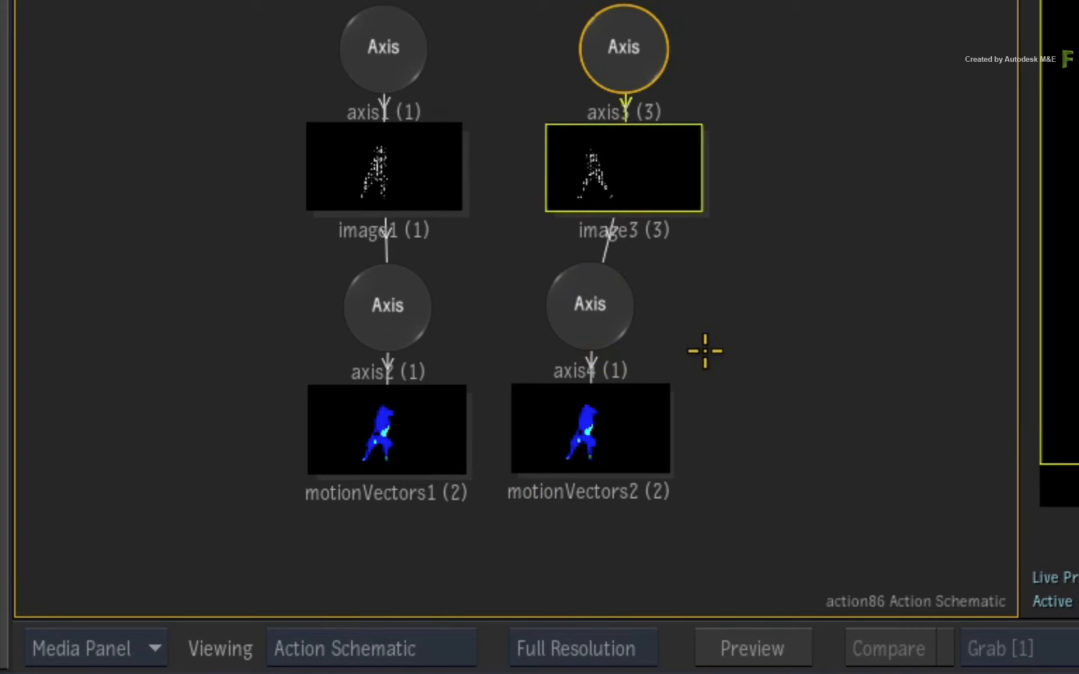
click(638, 426)
click(441, 445)
click(546, 436)
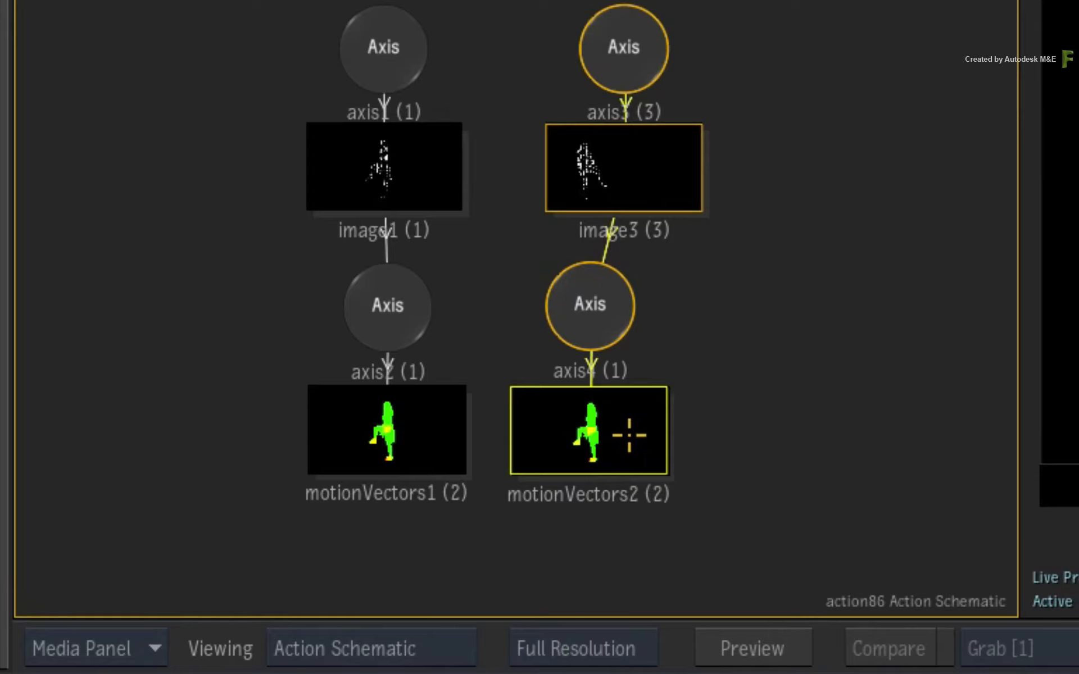
Step: Assign comp83 as the media of motionVectors2
right_click(629, 434)
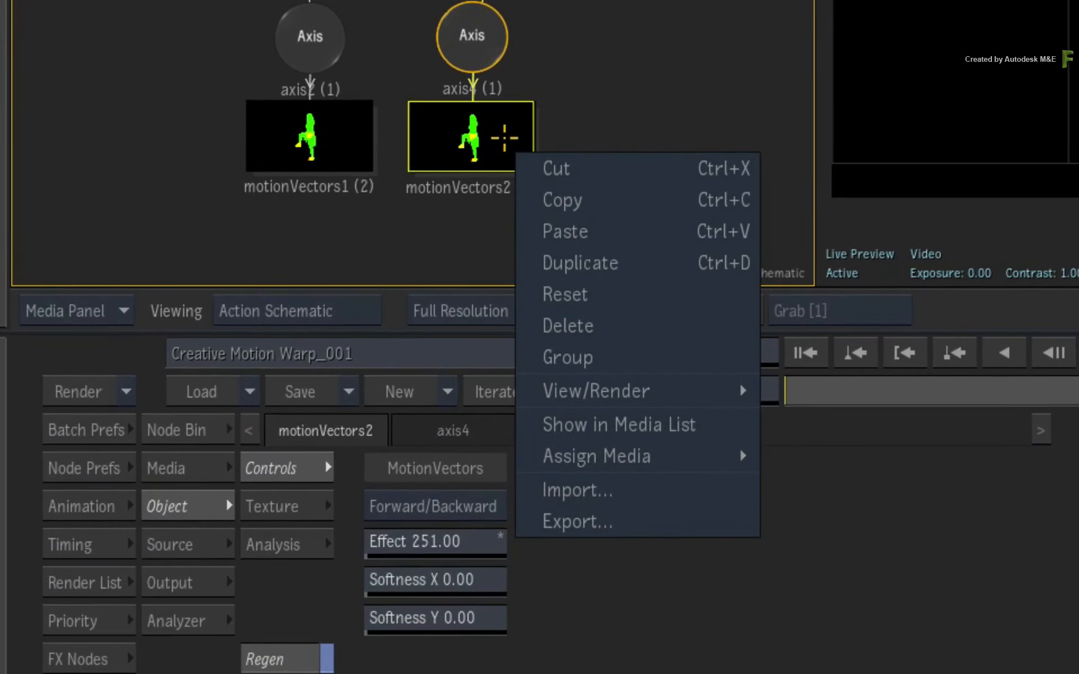
mouse_move(683, 454)
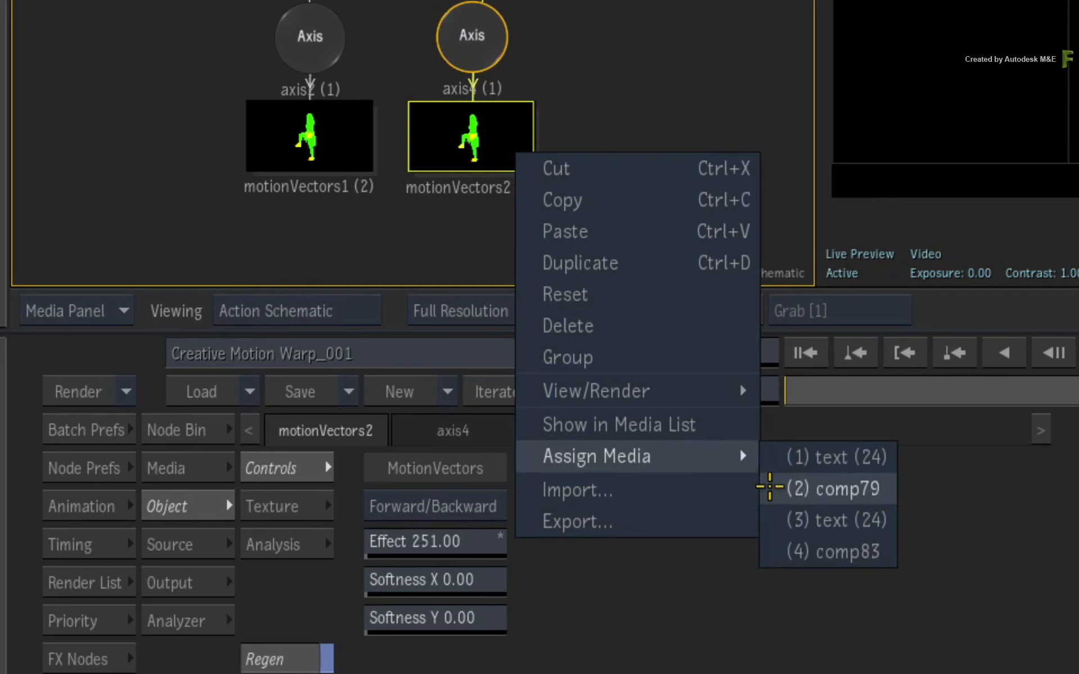
click(774, 551)
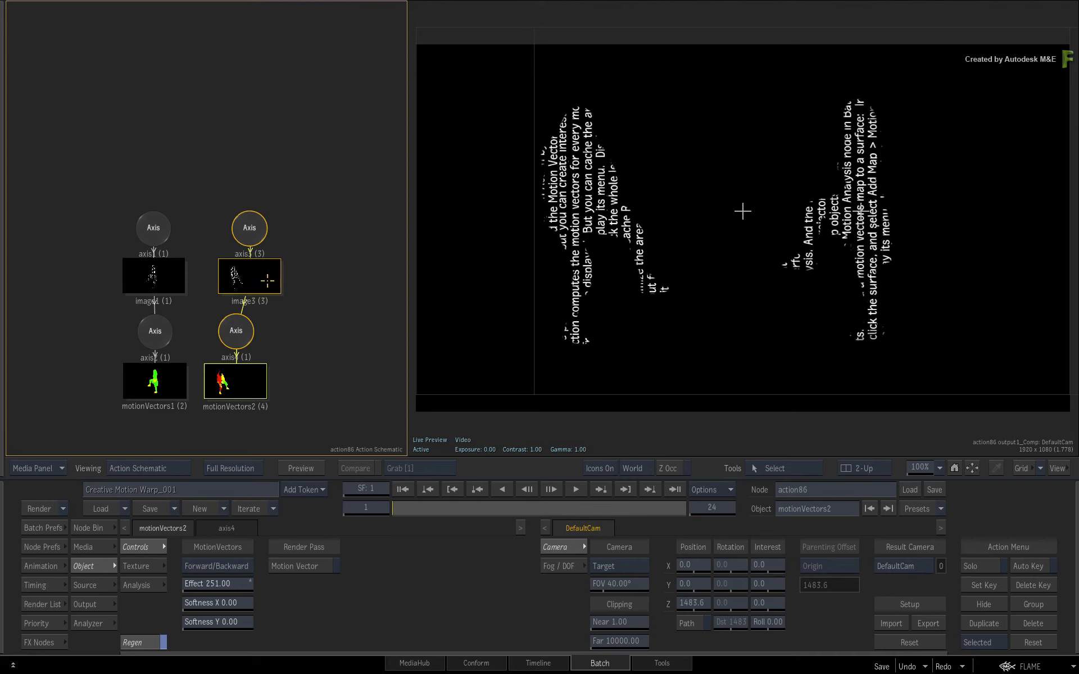
Step: Add a Motion Warp tracking reference on image3 and process the motion through to the last frame
click(268, 282)
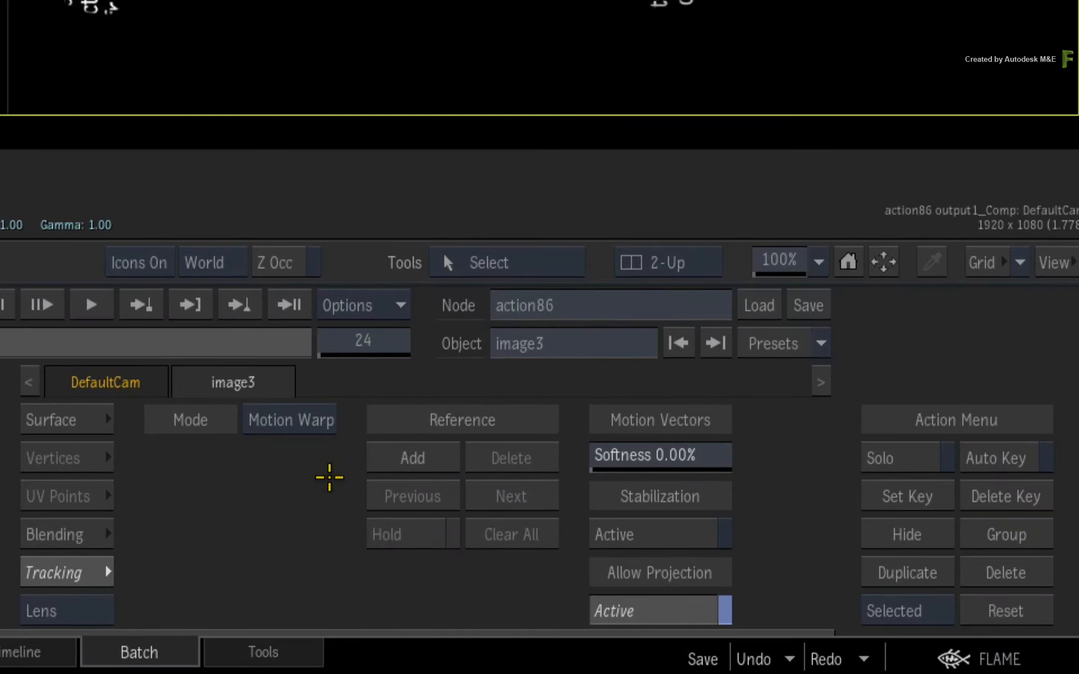
click(409, 458)
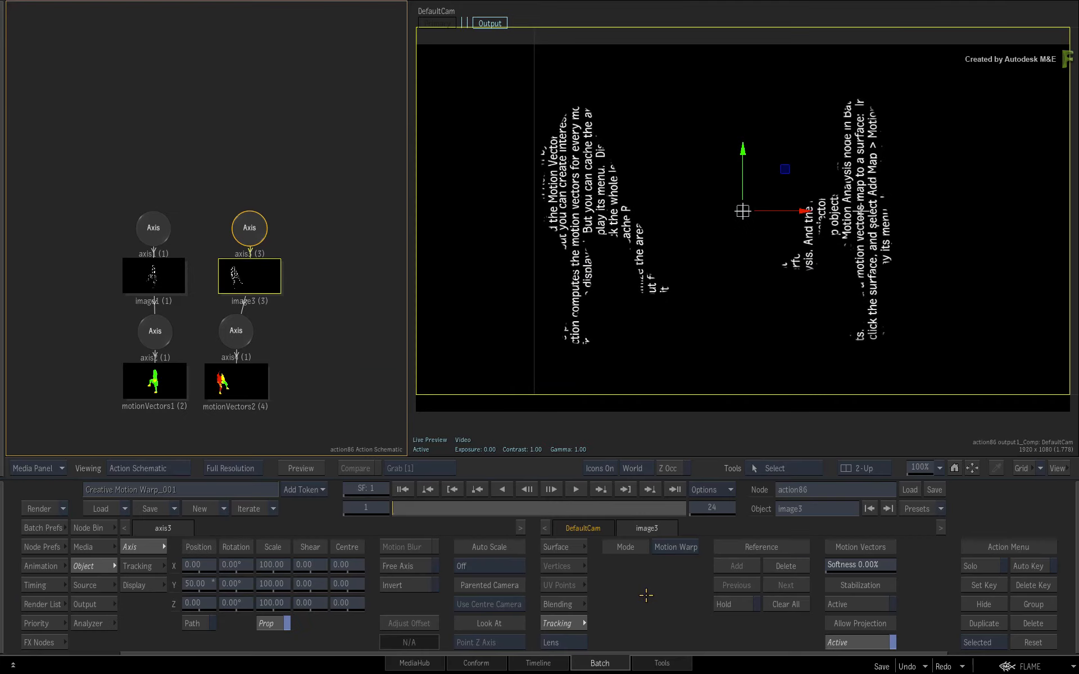
click(674, 490)
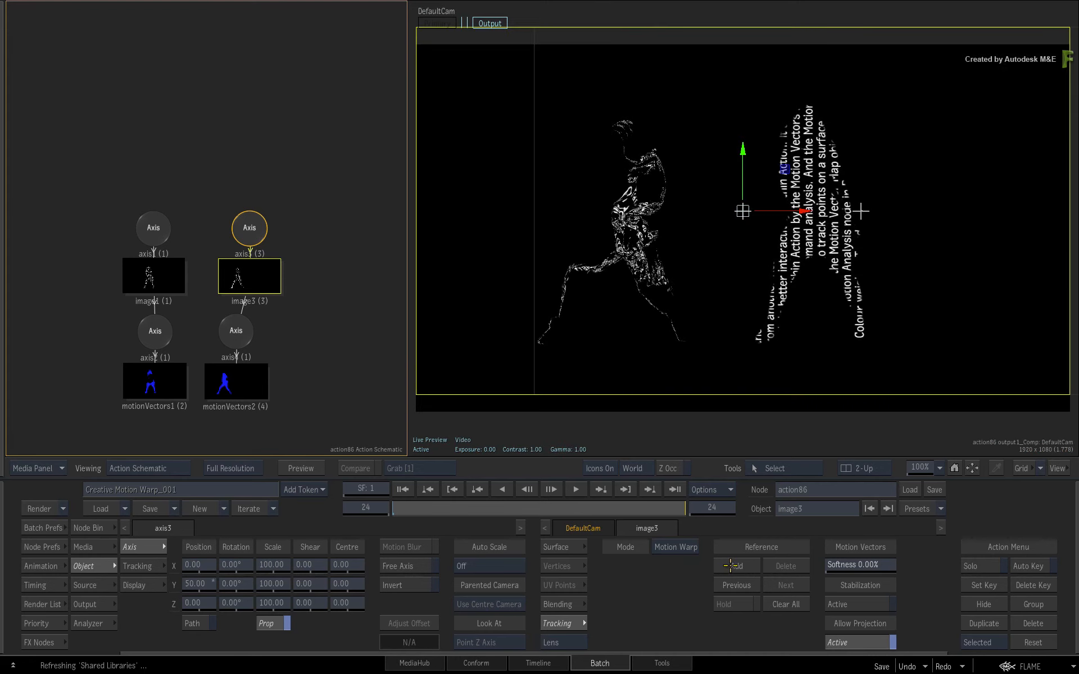
click(731, 566)
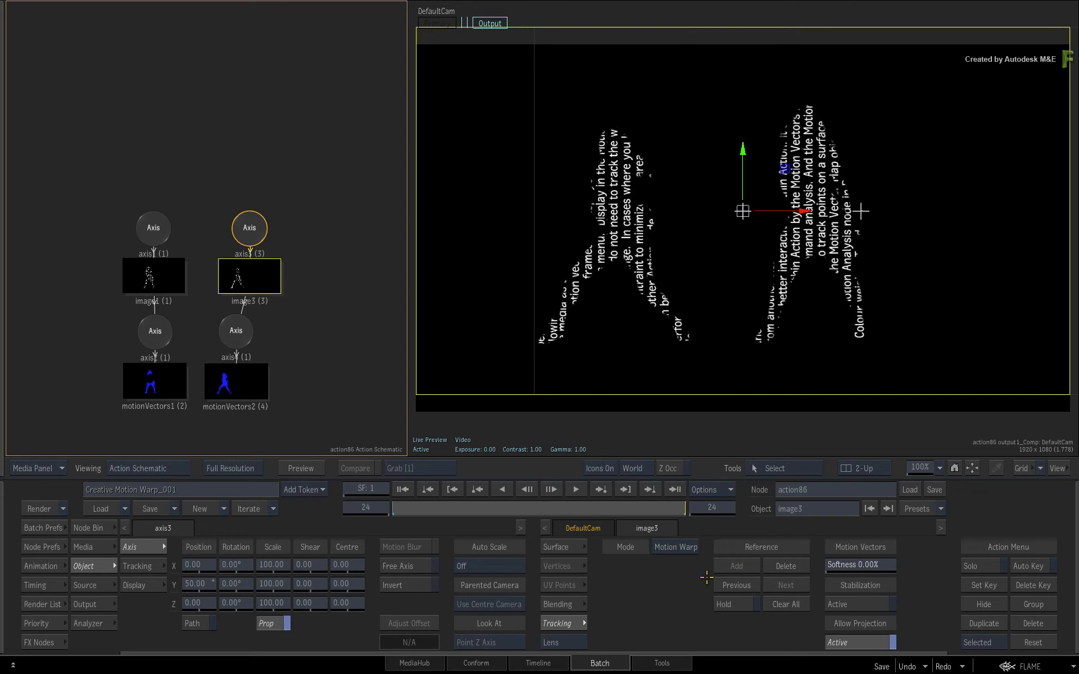
Step: Set image3's motion vectors softness to 4.00% and play back the warp to check it
click(538, 506)
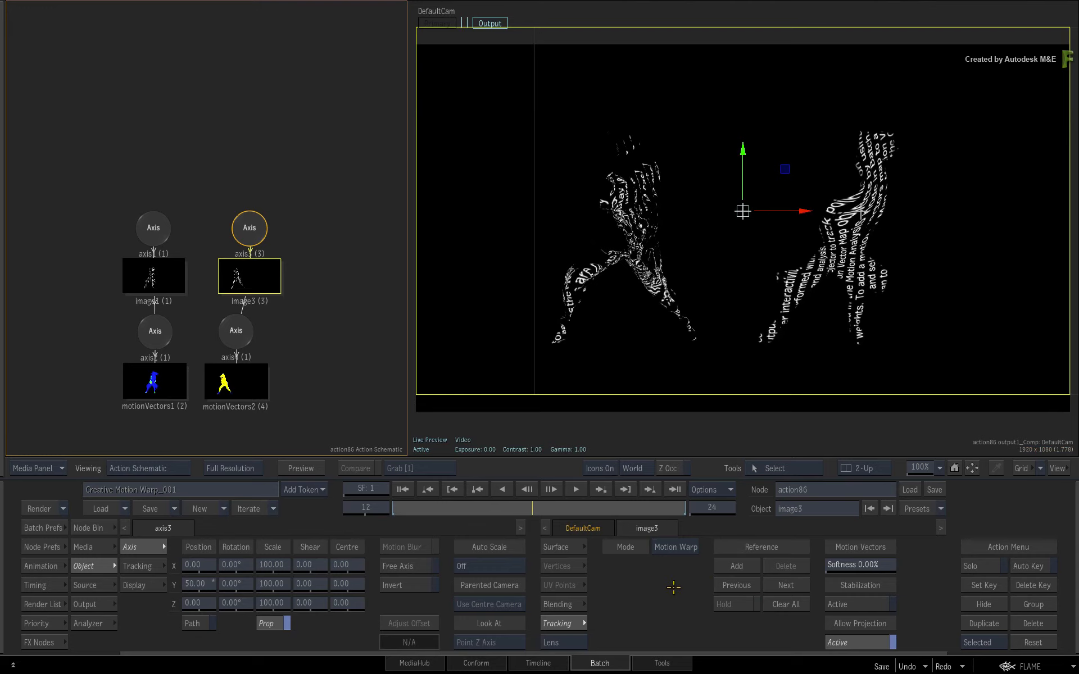
drag(880, 568, 1000, 567)
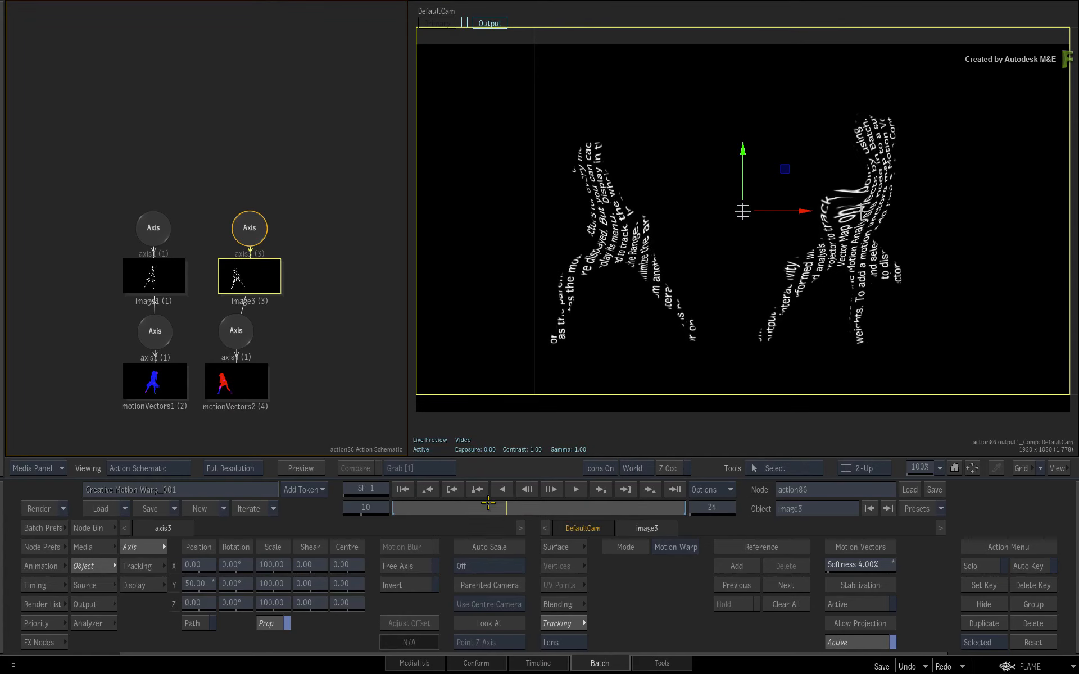
drag(454, 508, 522, 504)
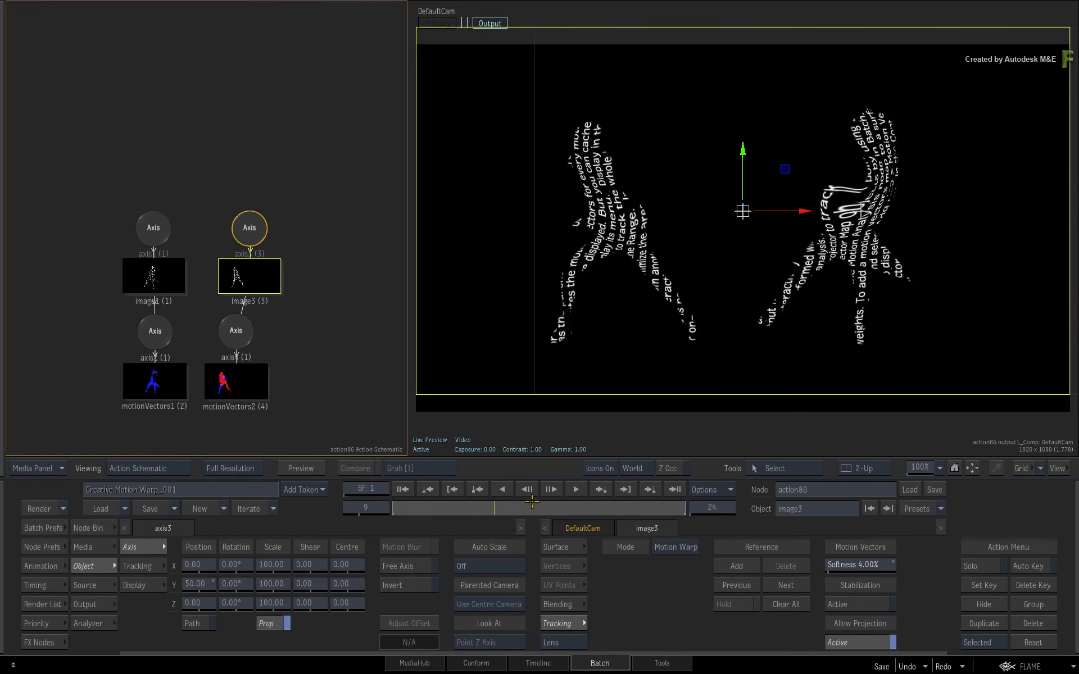
click(574, 490)
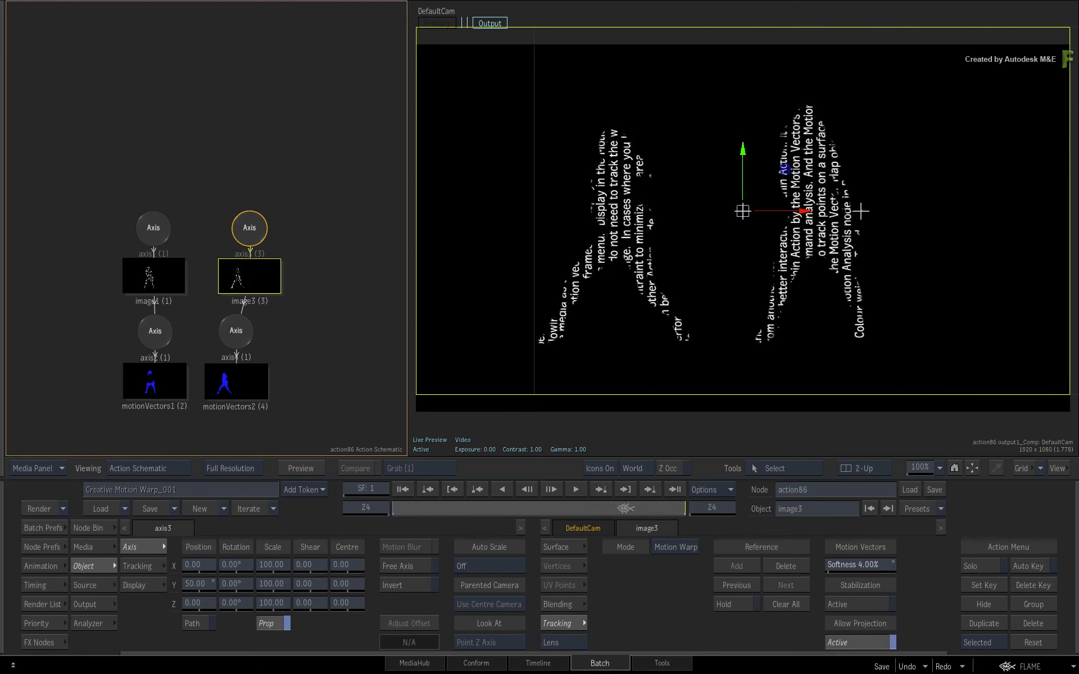
drag(626, 508, 429, 520)
drag(403, 522, 366, 533)
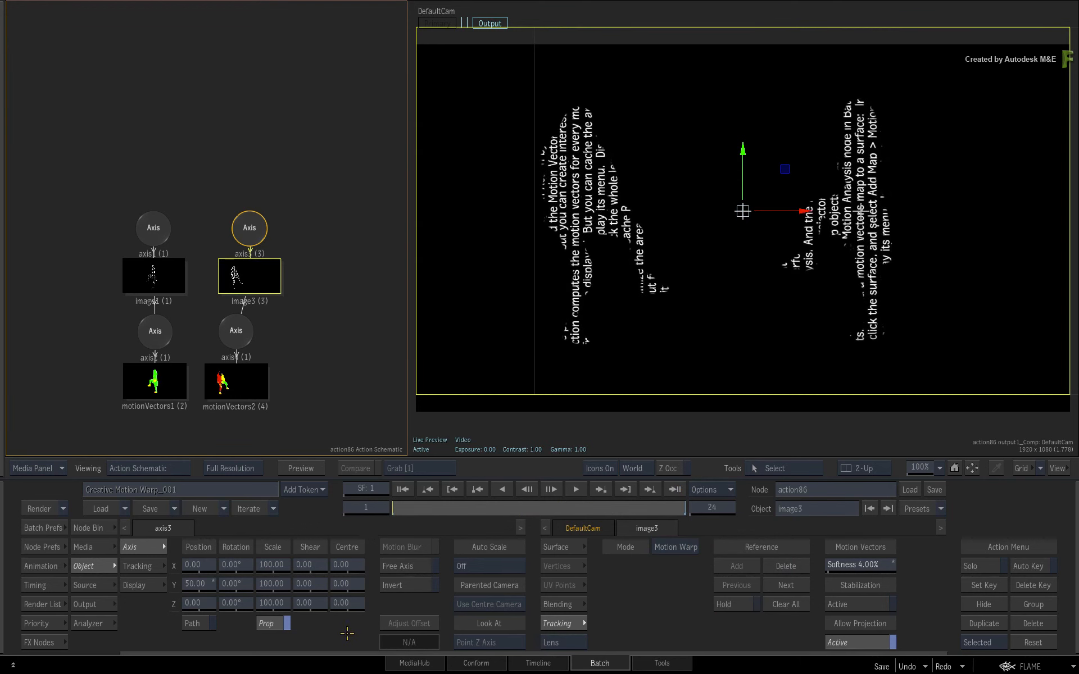